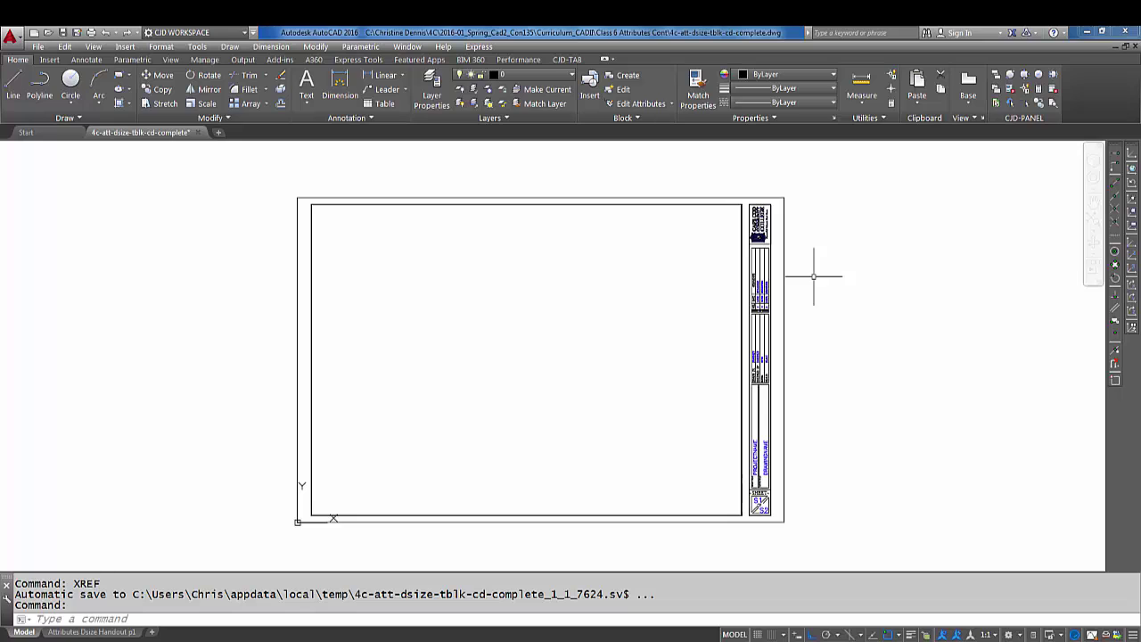
Step: Erase the college logo from the upper end of the vertical title block
{"action": "key", "text": "Escape"}
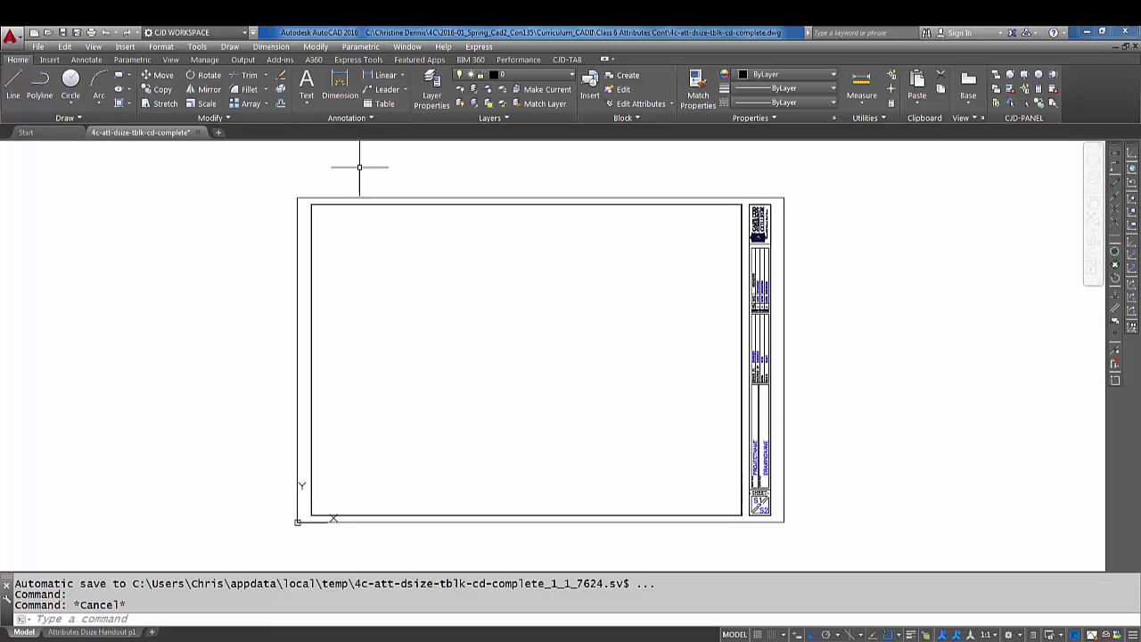
{"action": "left_click", "coordinate": [281, 77]}
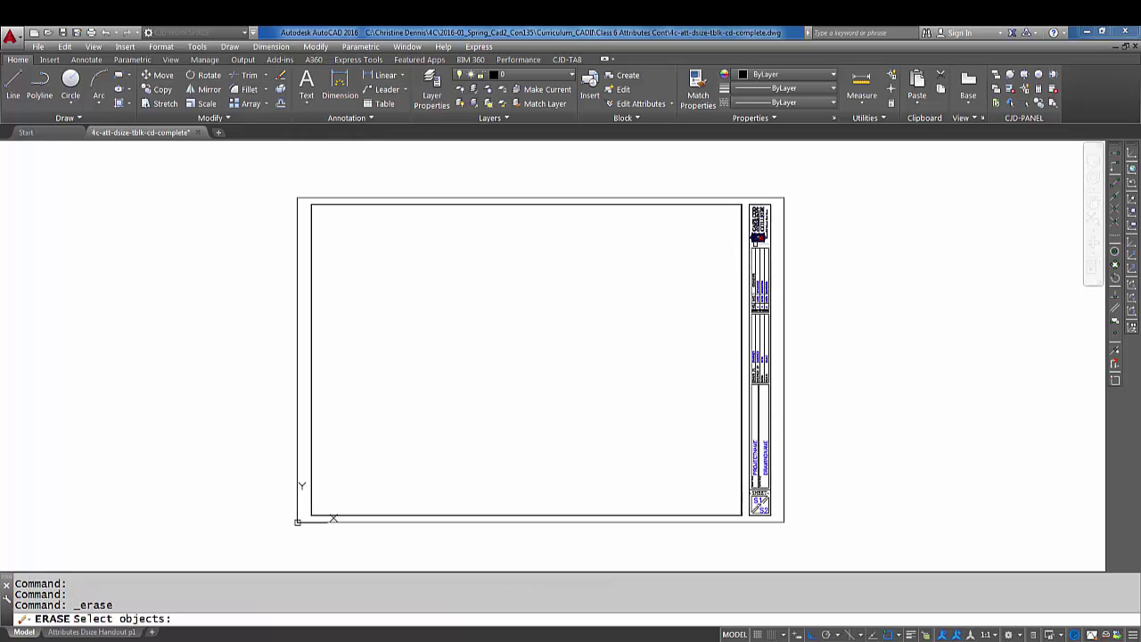
{"action": "left_click", "coordinate": [756, 236]}
{"action": "key", "text": "Return"}
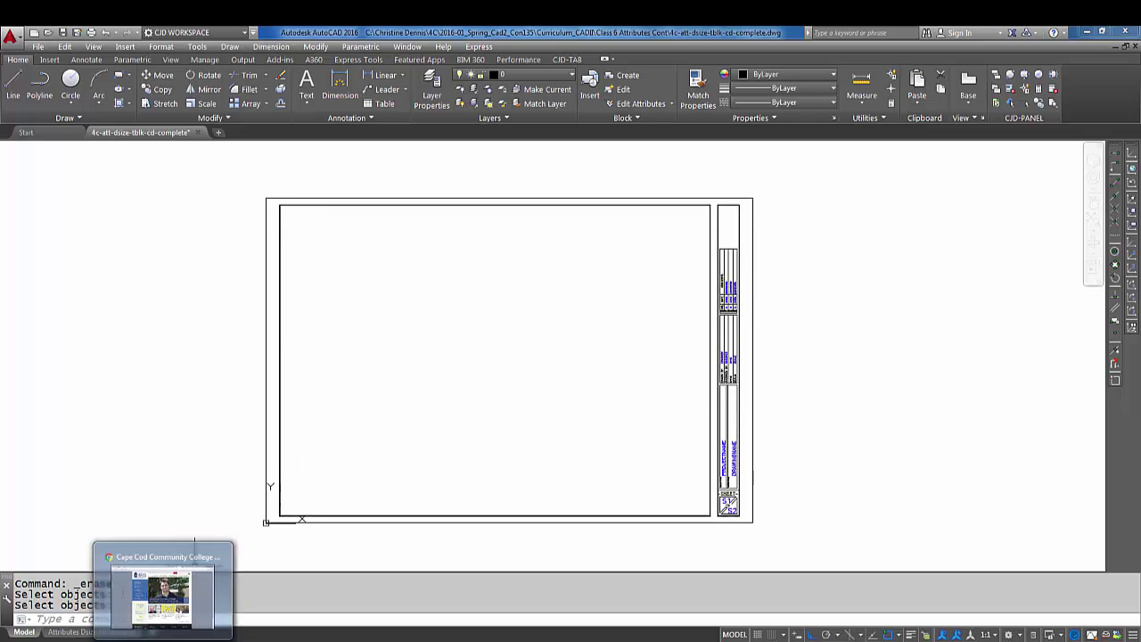
Step: Switch to the Cape Cod Community College home page in Chrome
{"action": "left_click", "coordinate": [164, 584]}
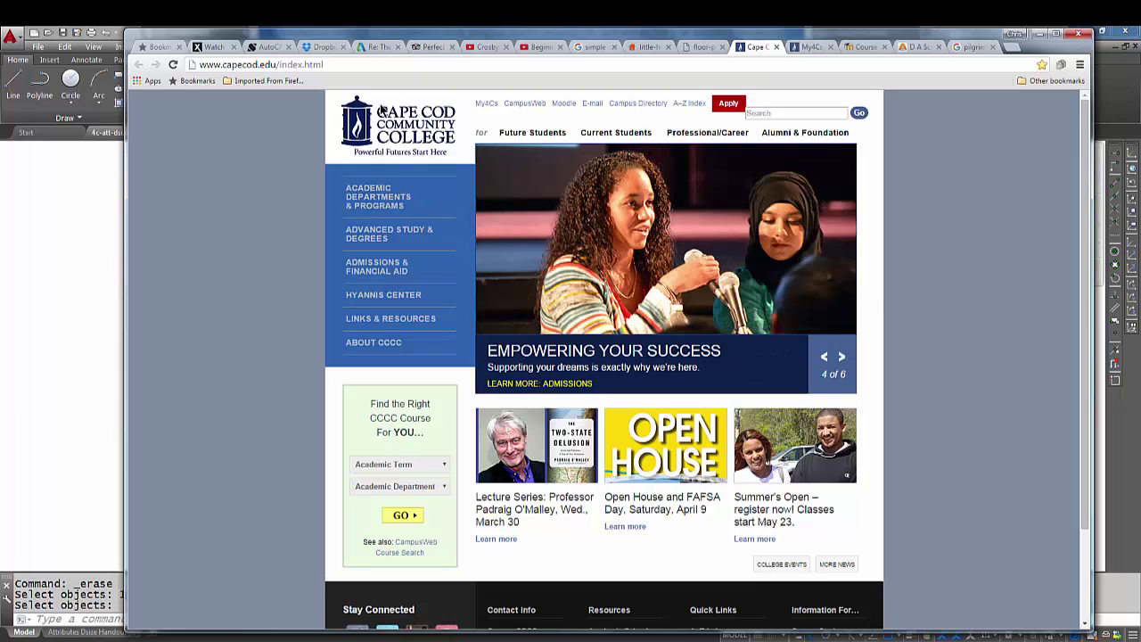
{"action": "right_click", "coordinate": [395, 126]}
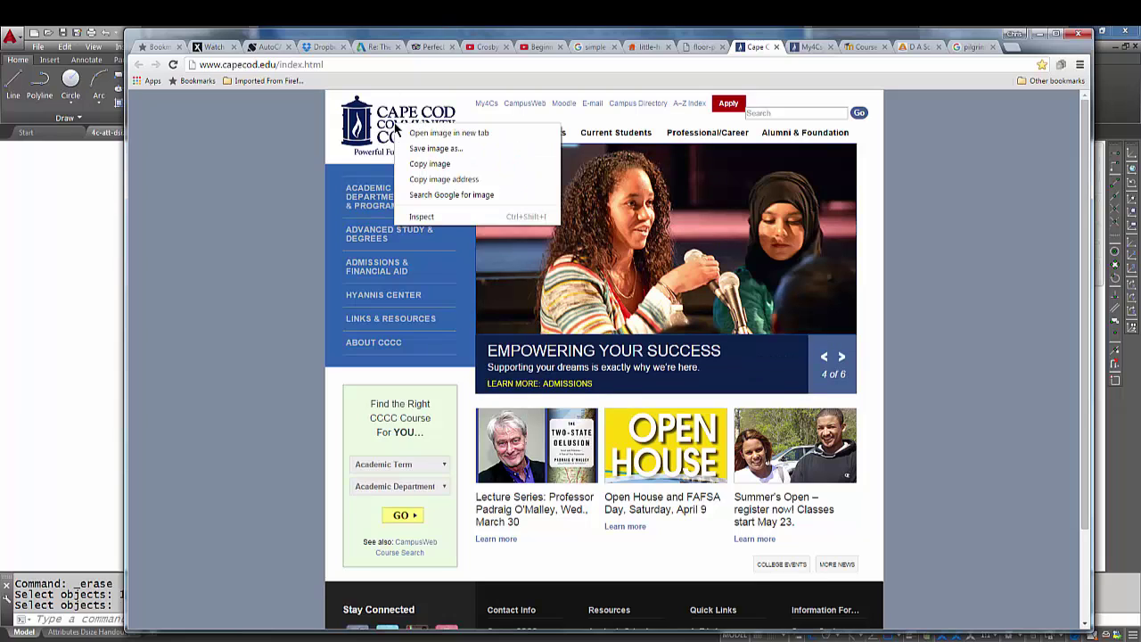
{"action": "left_click", "coordinate": [434, 159]}
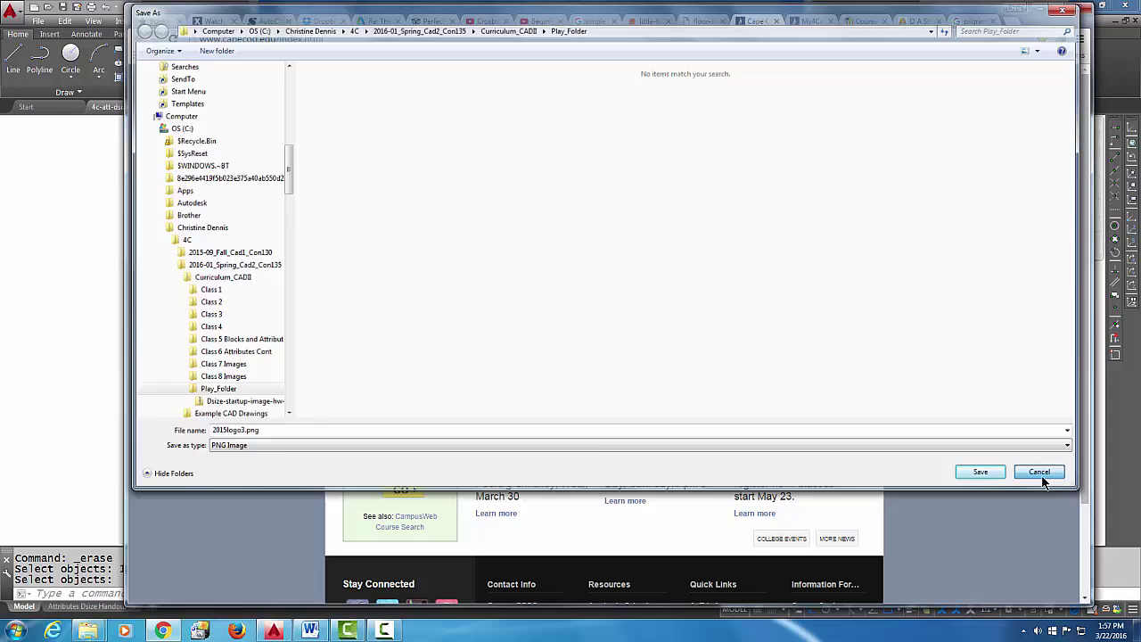
{"action": "left_click", "coordinate": [1040, 473]}
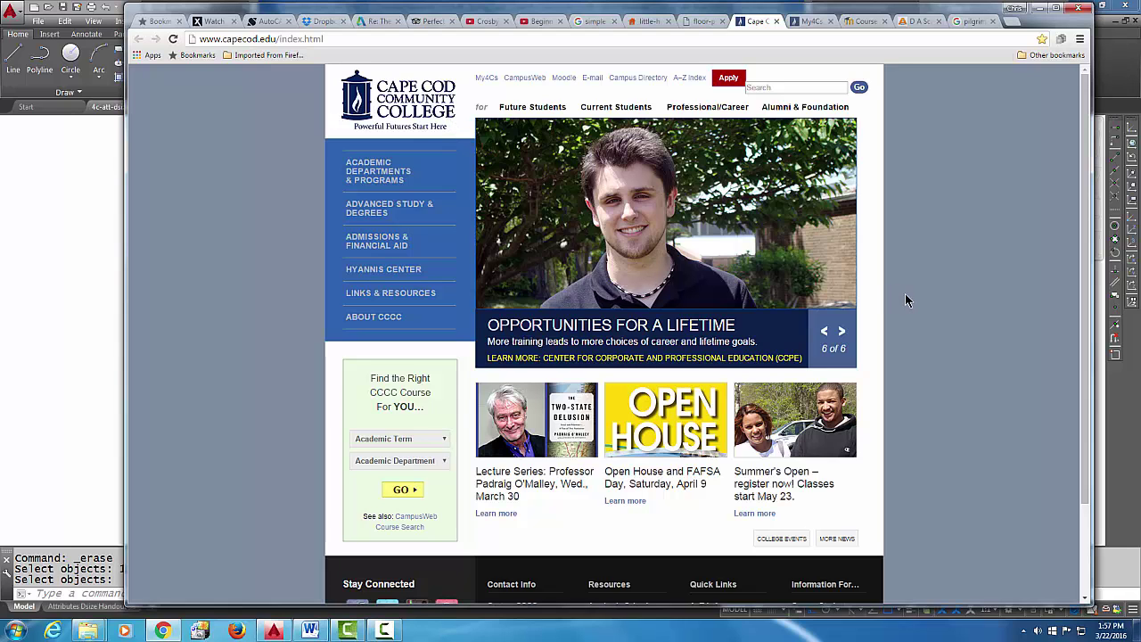
Step: Capture the screen showing the college web page and paste the screenshot into a new picture in Paint
{"action": "key", "text": "ctrl"}
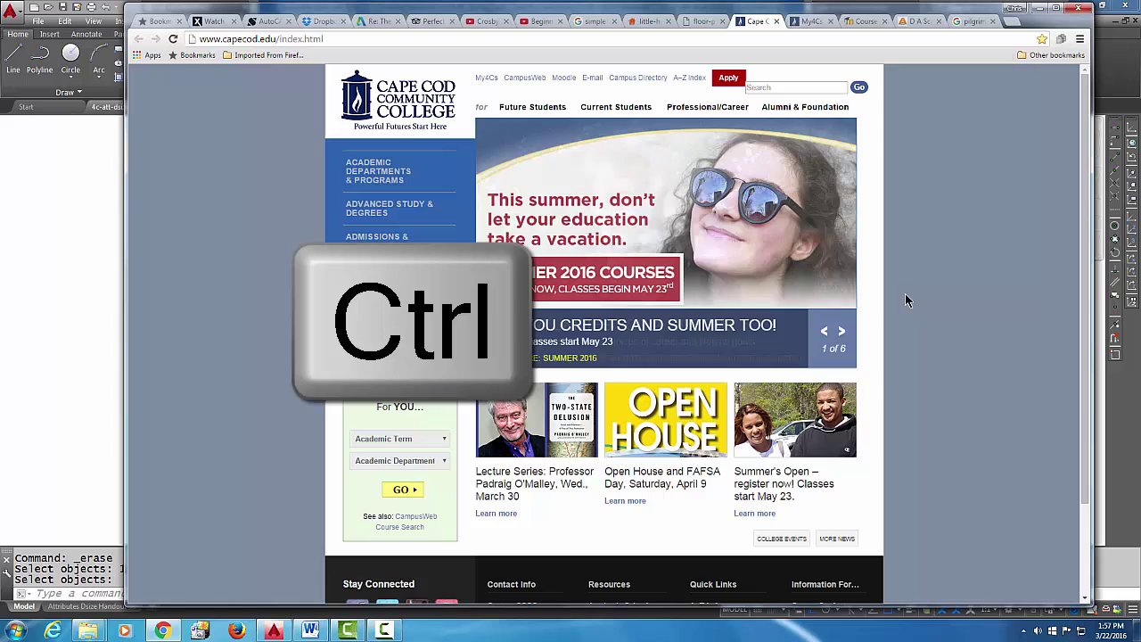
{"action": "key", "text": "ctrl+Print"}
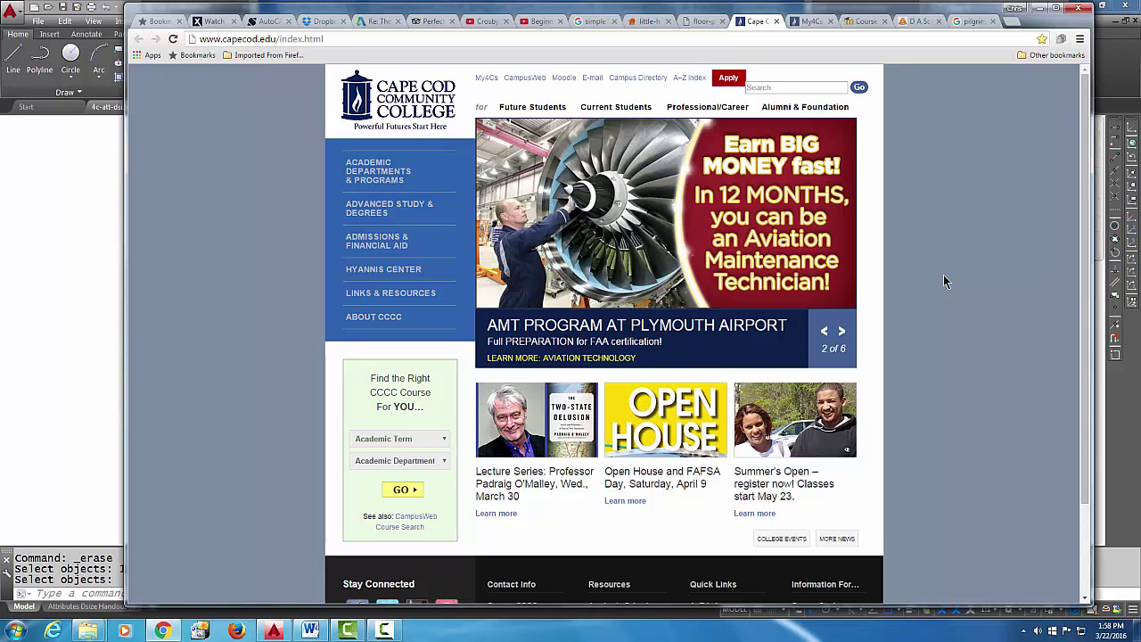
{"action": "left_click", "coordinate": [1038, 8]}
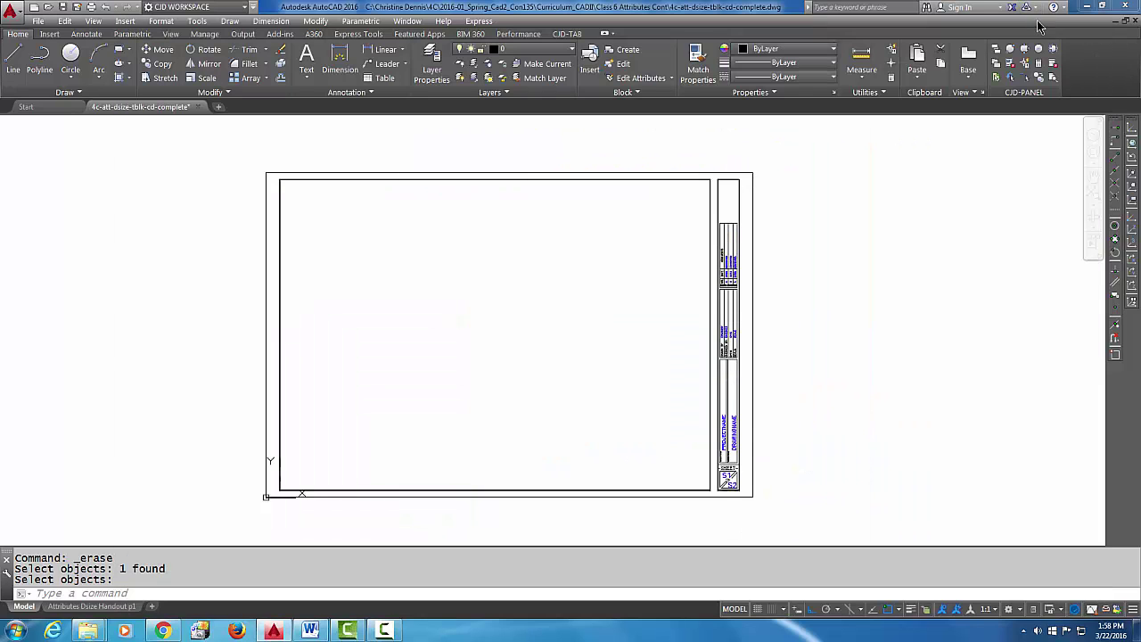
{"action": "left_click", "coordinate": [1086, 6]}
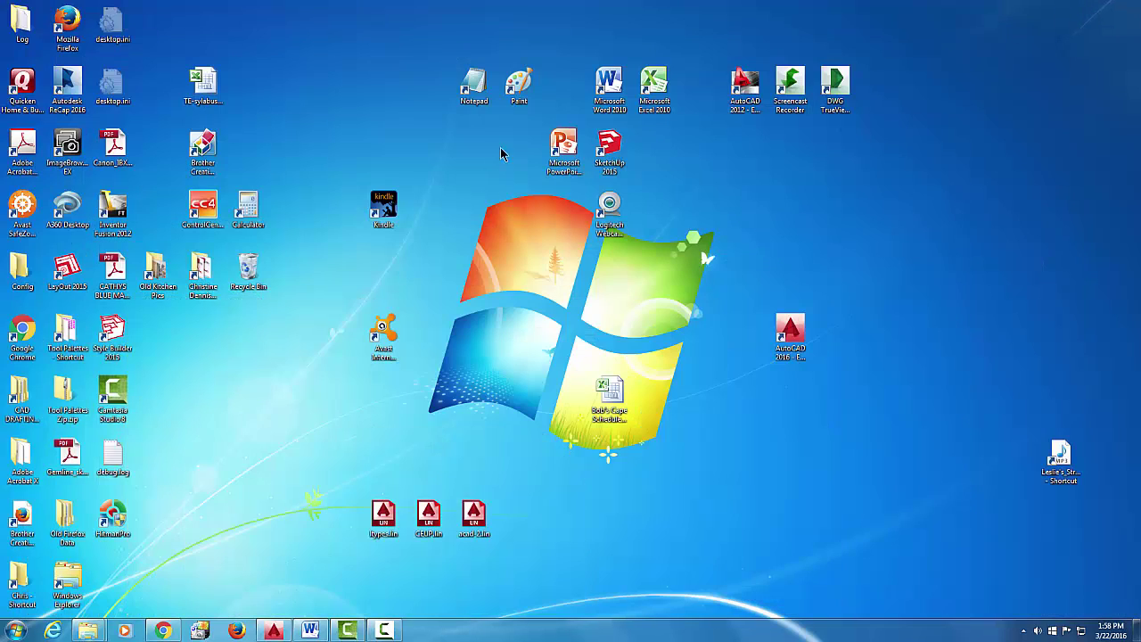
{"action": "double_click", "coordinate": [522, 92]}
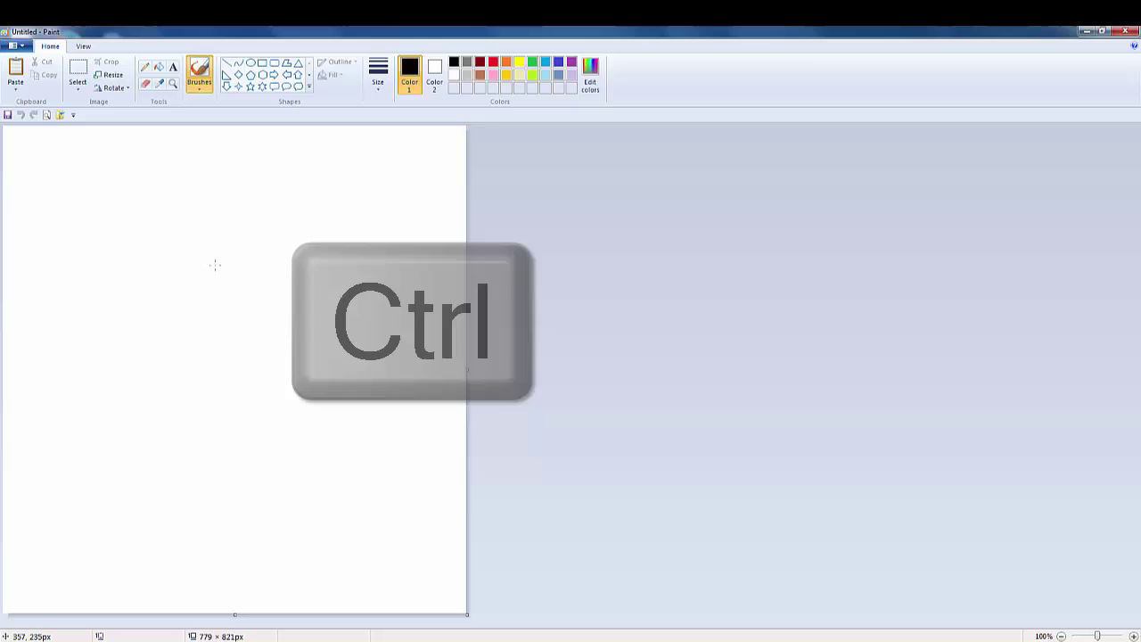
{"action": "key", "text": "ctrl+v"}
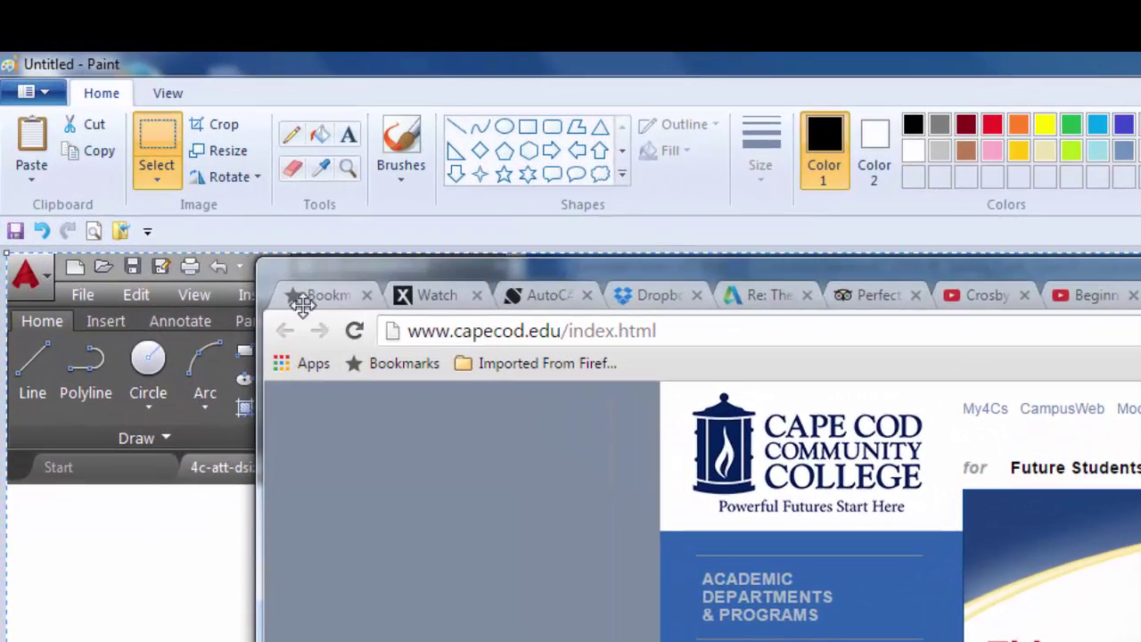
Step: Crop the pasted screenshot to the rectangle around the Cape Cod Community College logo and its tagline
{"action": "left_click", "coordinate": [153, 146]}
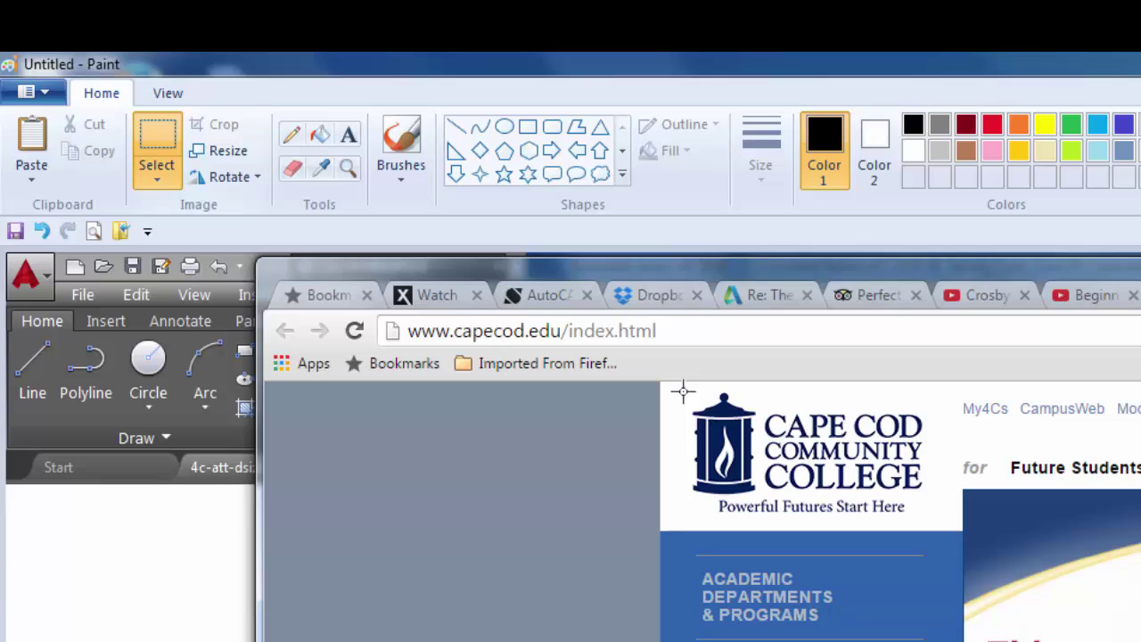
{"action": "left_click_drag", "start_coordinate": [663, 384], "coordinate": [959, 529]}
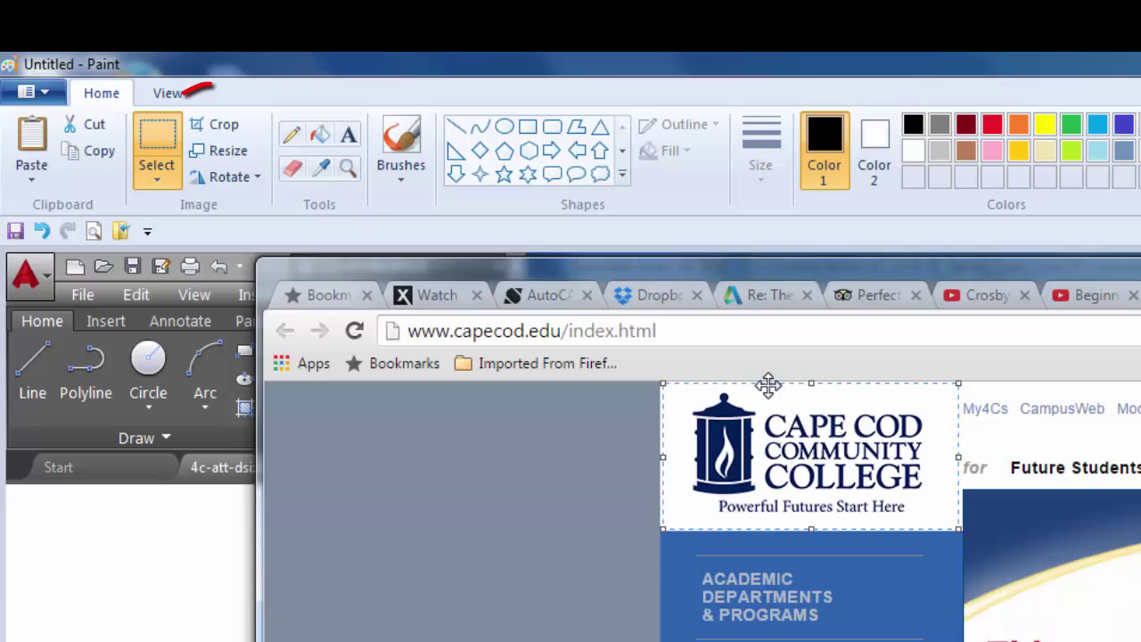
{"action": "left_click", "coordinate": [202, 123]}
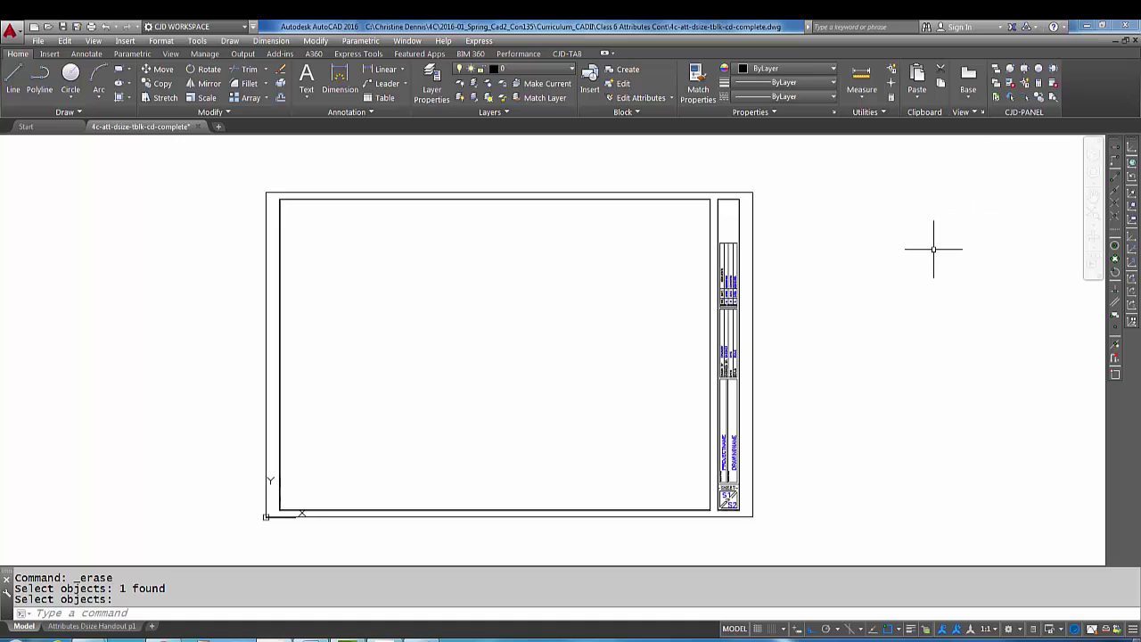
Step: Return to the cropped logo in Paint and rotate it left 90°
{"action": "left_click", "coordinate": [1086, 29]}
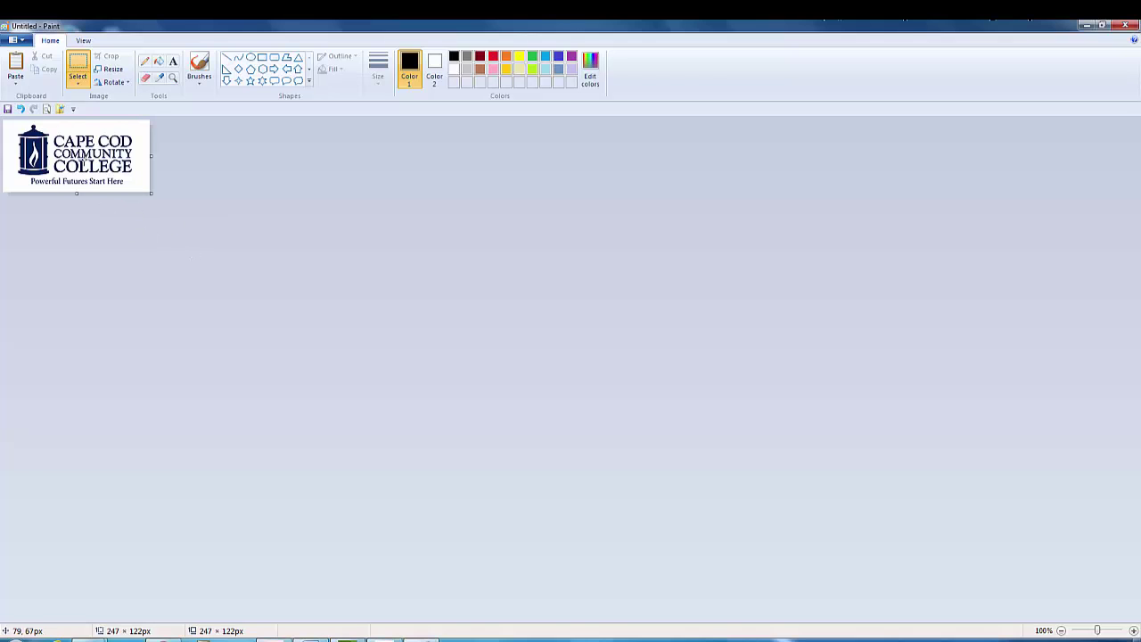
{"action": "left_click", "coordinate": [125, 82]}
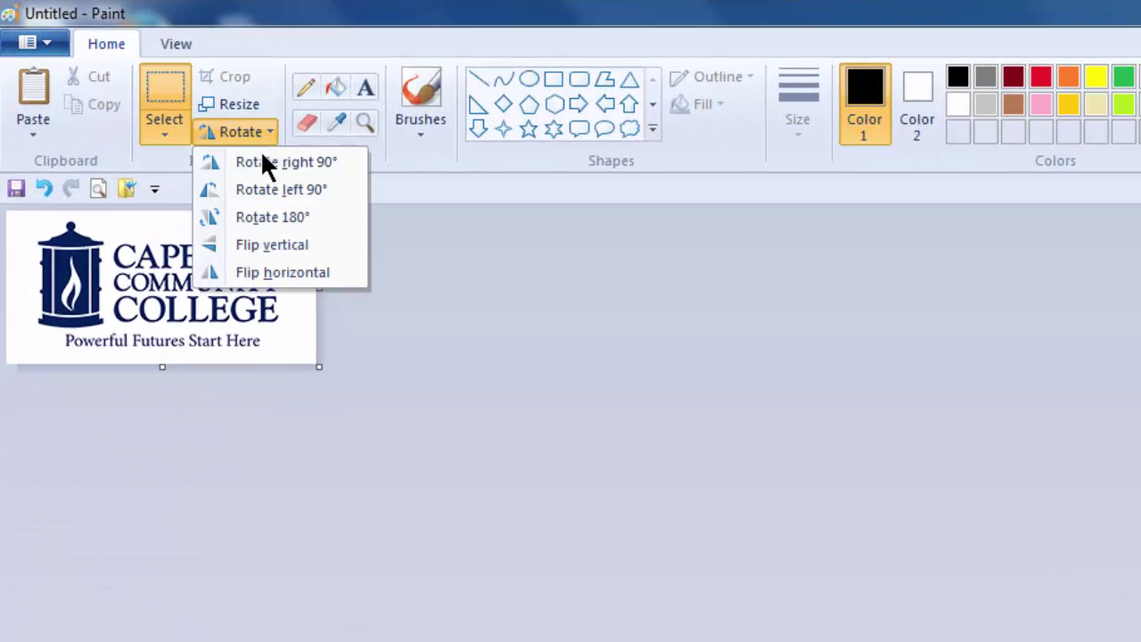
{"action": "left_click", "coordinate": [261, 189]}
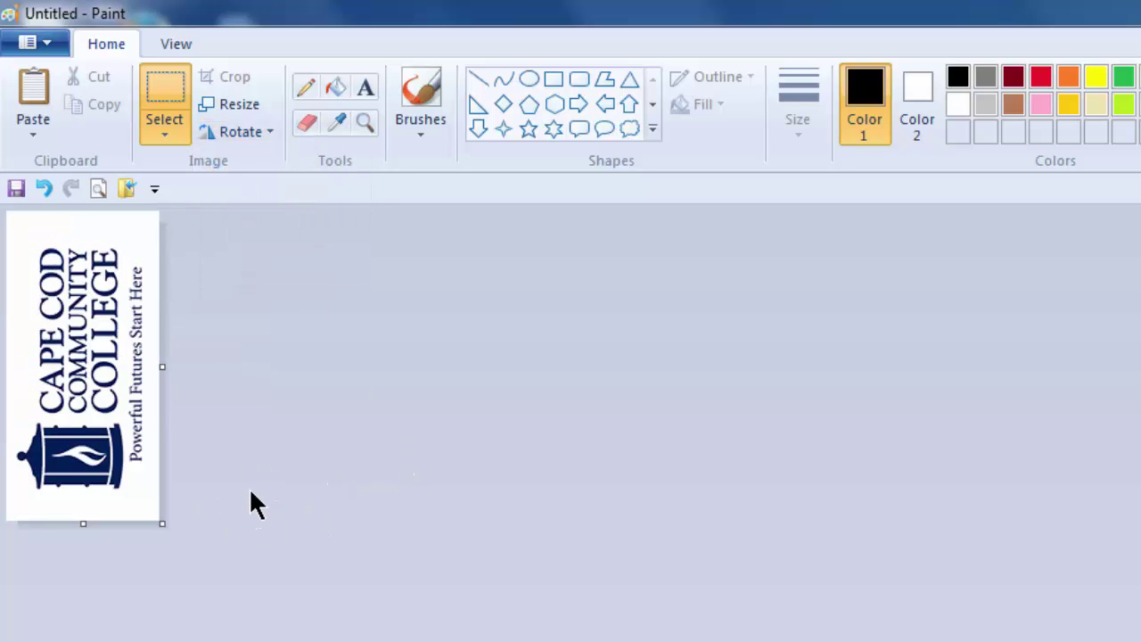
Step: Save the rotated logo as a JPEG picture named 4C-ole-jpeg in Play_Folder
{"action": "left_click", "coordinate": [29, 42]}
{"action": "mouse_move", "coordinate": [108, 251]}
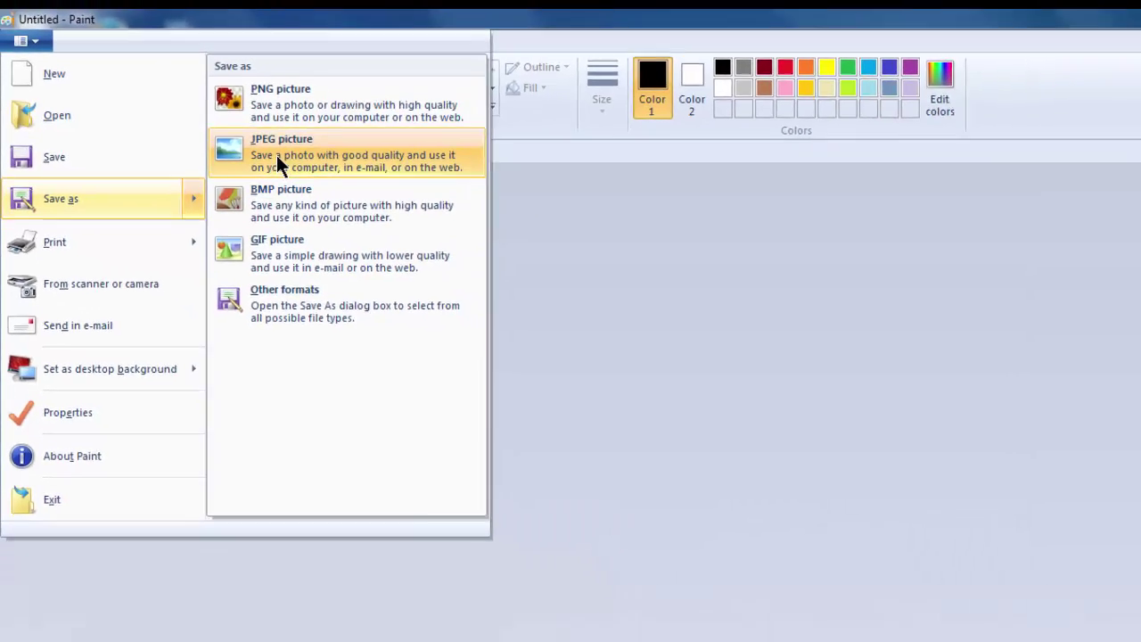
{"action": "left_click", "coordinate": [362, 193]}
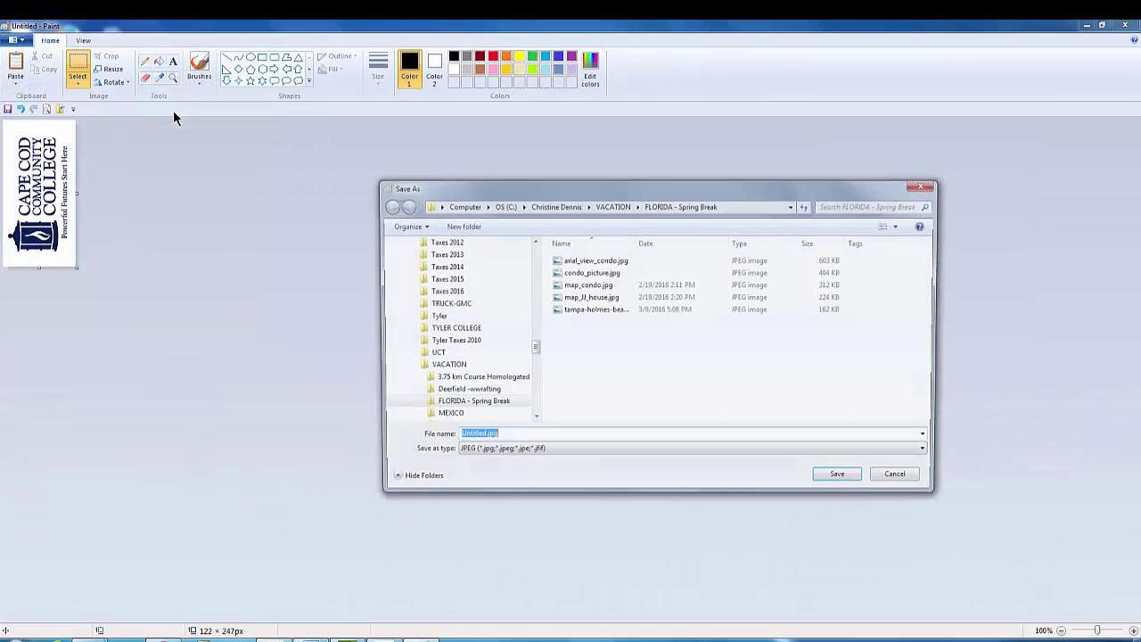
{"action": "left_click", "coordinate": [553, 205]}
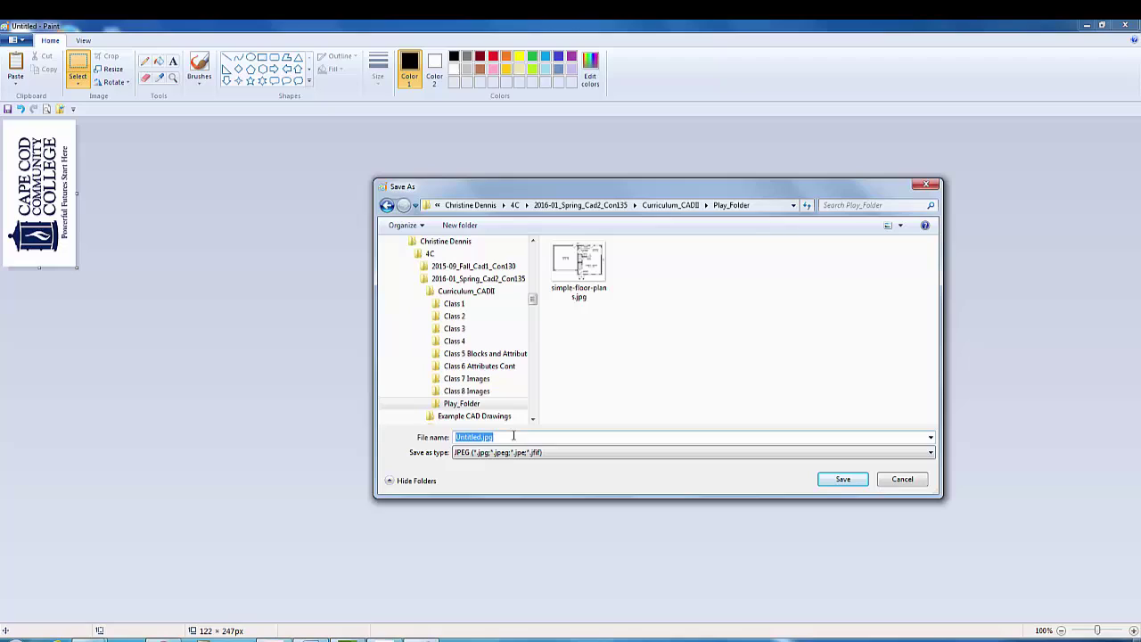
{"action": "type", "text": "4C-ole-jpeg"}
{"action": "key", "text": "Tab"}
{"action": "left_click", "coordinate": [843, 479]}
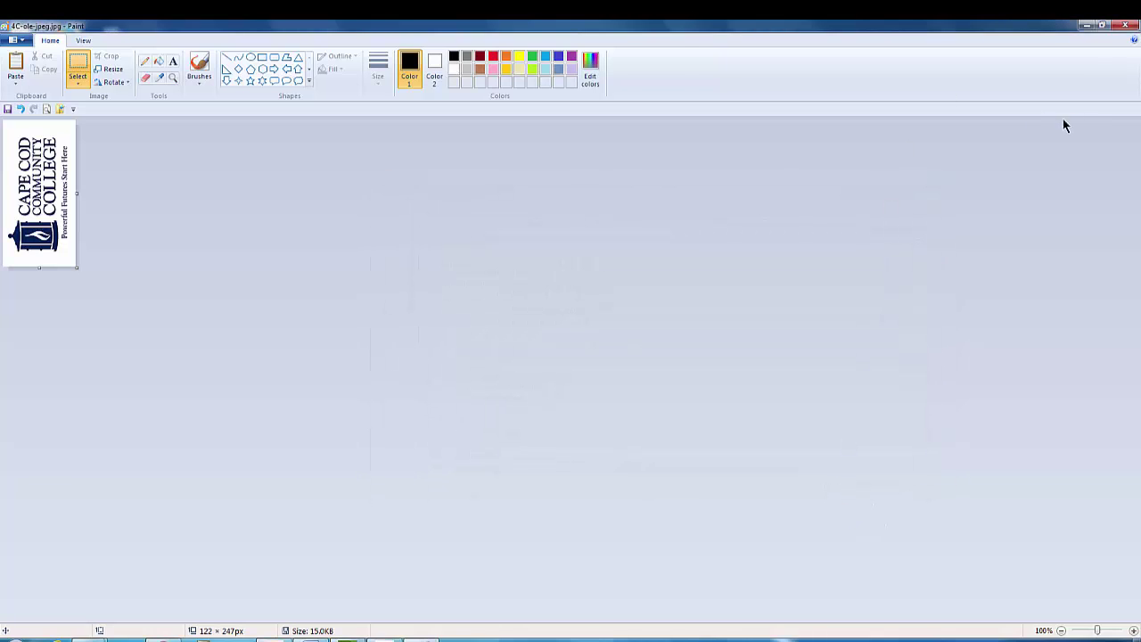
Step: Switch back to AutoCAD and open the Insert Object dialog with the INSERTOBJ command
{"action": "left_click", "coordinate": [1085, 27]}
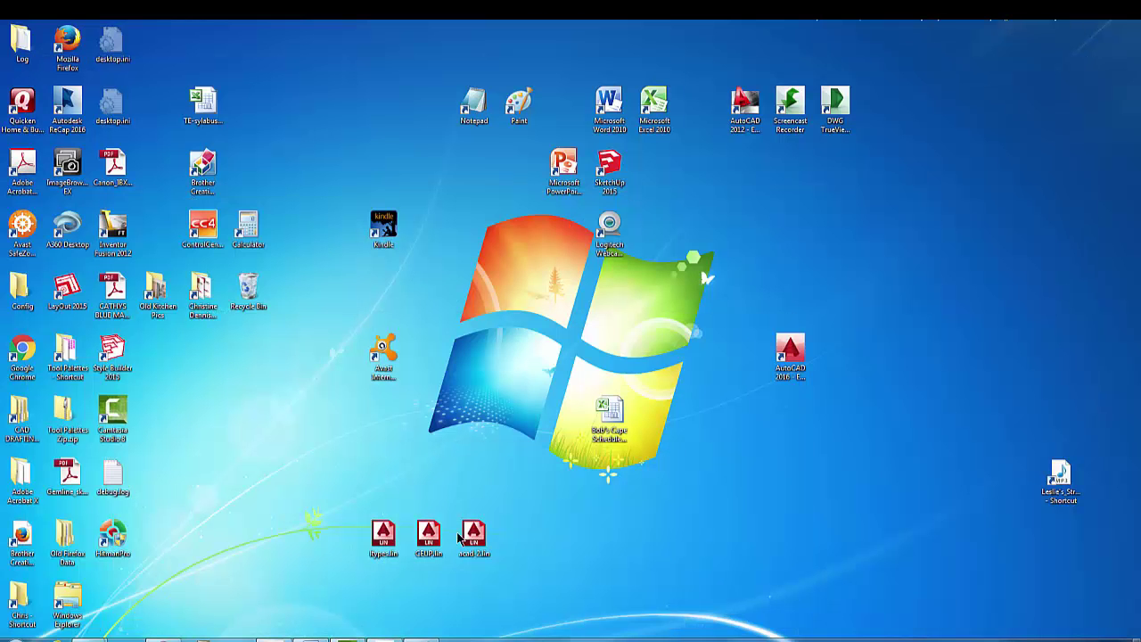
{"action": "left_click", "coordinate": [287, 633]}
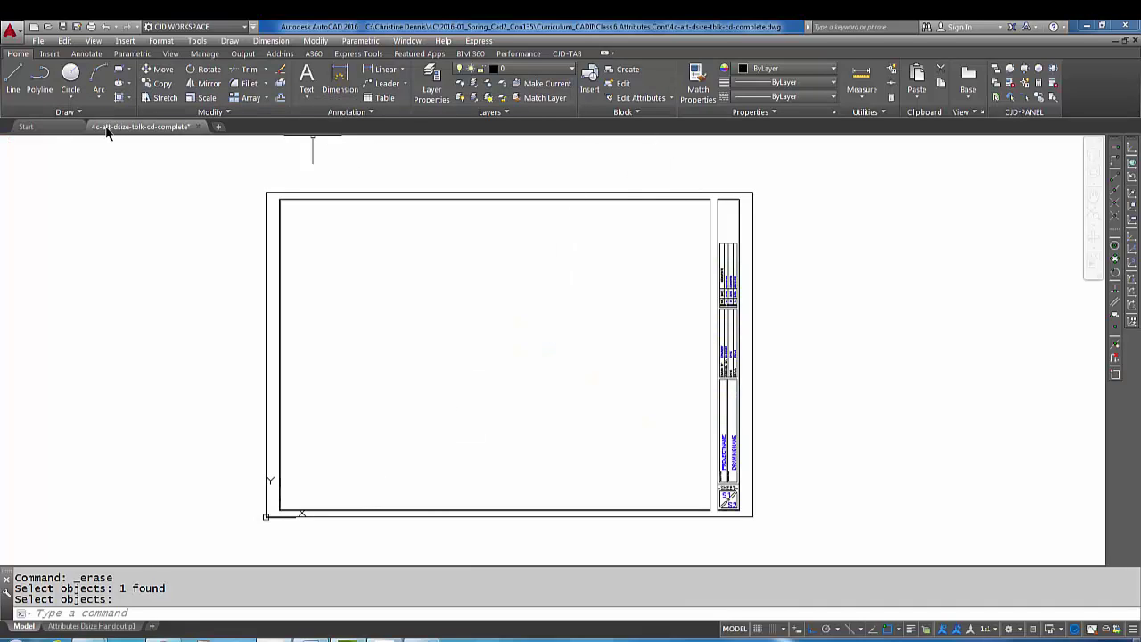
{"action": "left_click", "coordinate": [125, 42]}
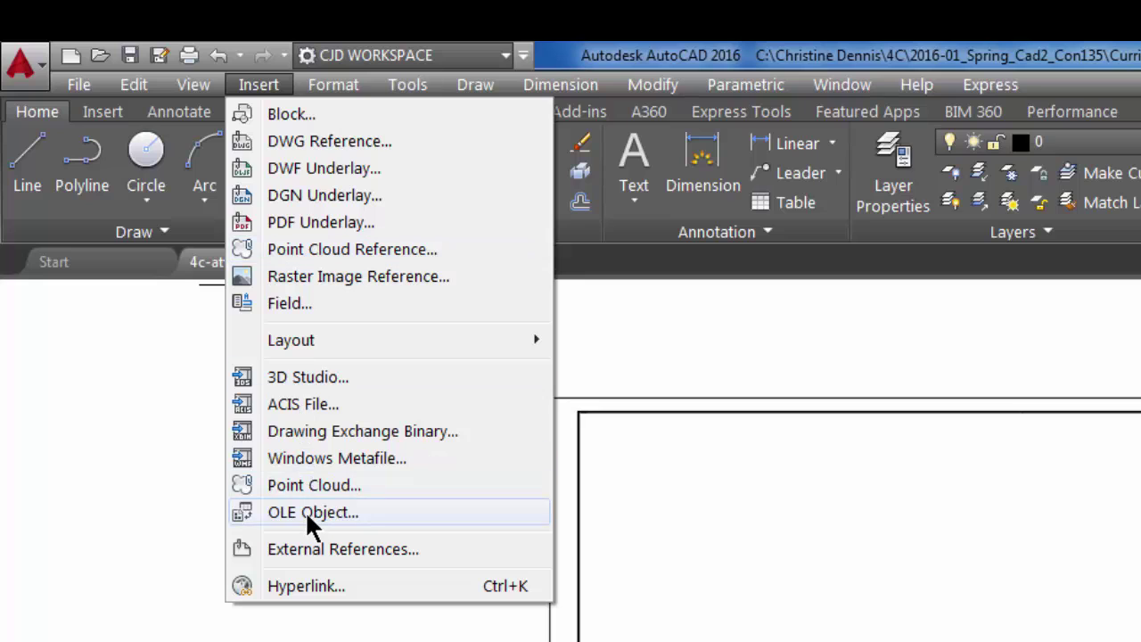
{"action": "left_click", "coordinate": [313, 511]}
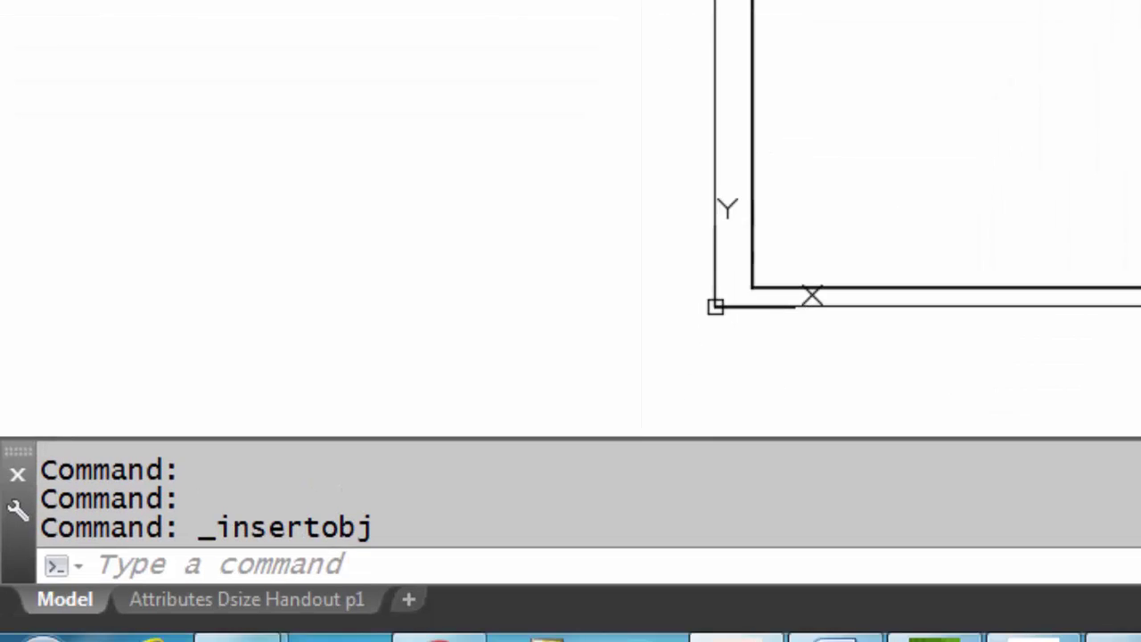
{"action": "left_click", "coordinate": [92, 566]}
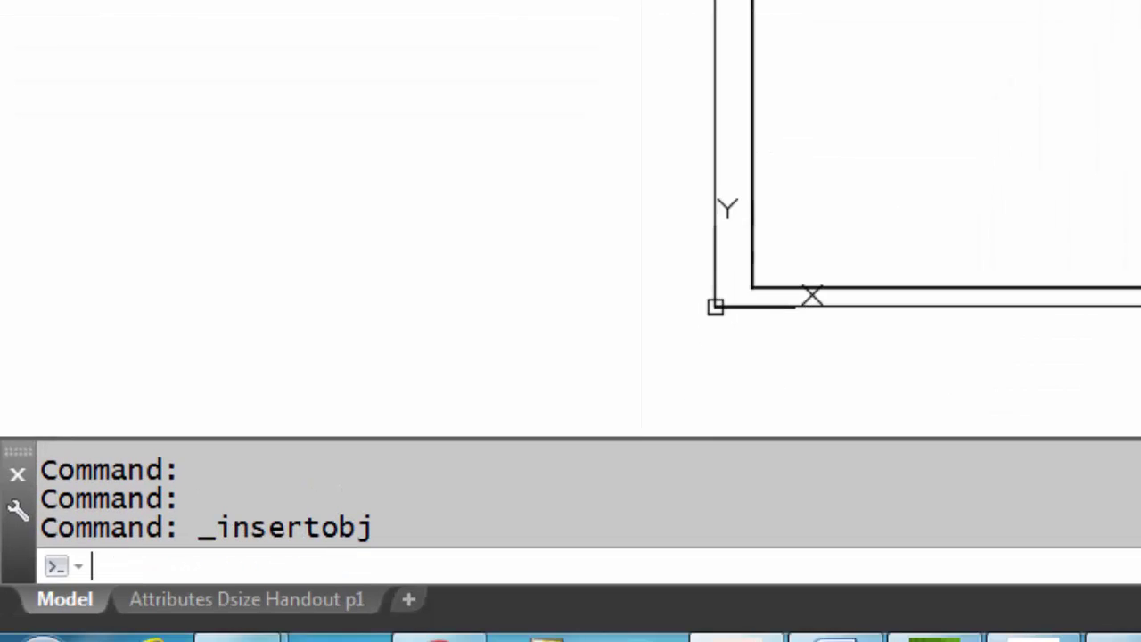
{"action": "type", "text": "insert"}
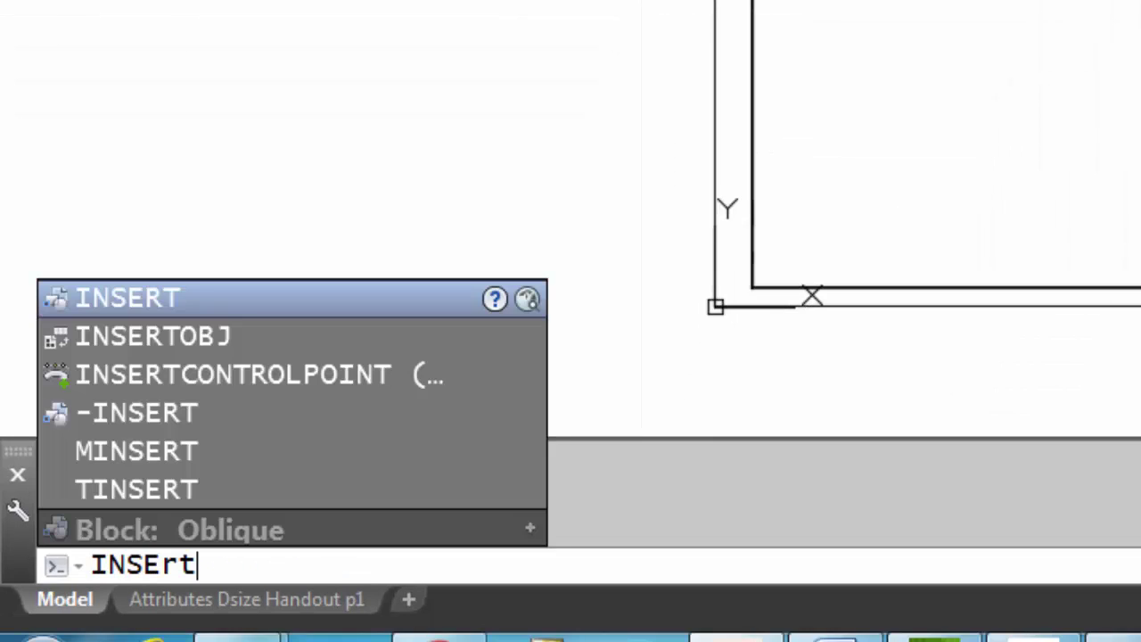
{"action": "type", "text": "o"}
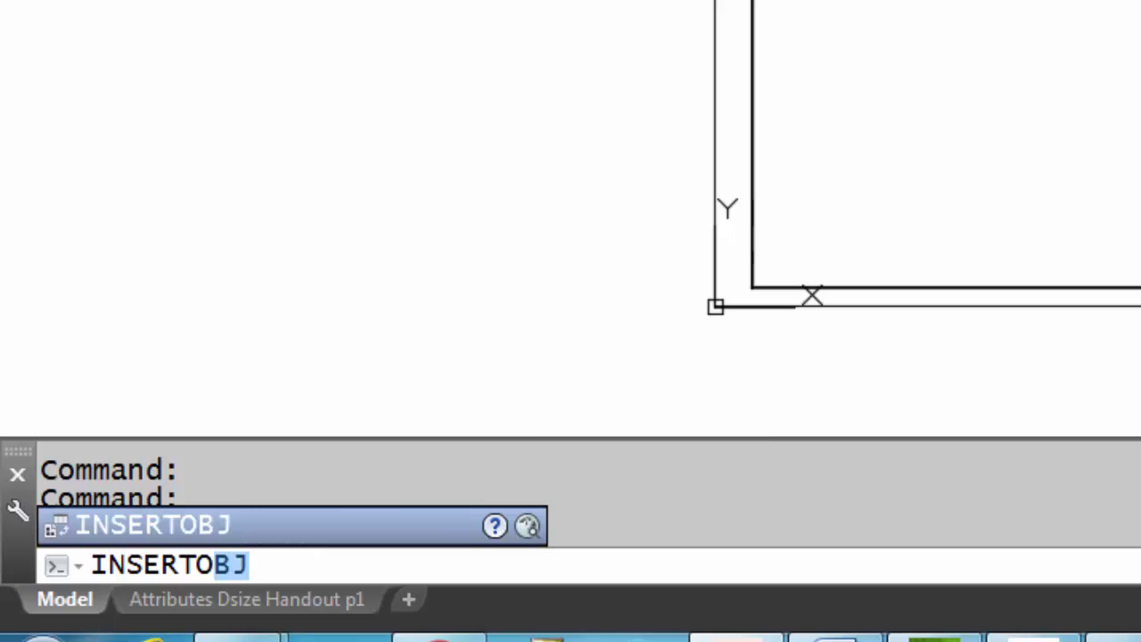
{"action": "type", "text": "bj"}
{"action": "key", "text": "Return"}
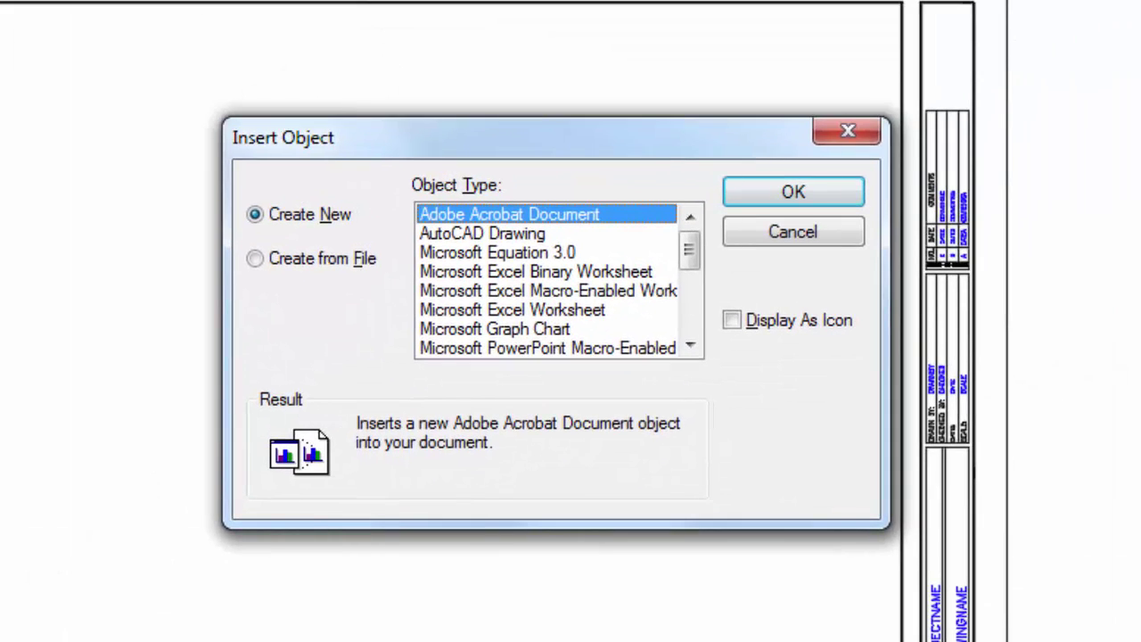
Step: Set the object to be created from file and choose 4C-ole-jpeg.jpg from Play_Folder as its source
{"action": "left_click", "coordinate": [257, 260]}
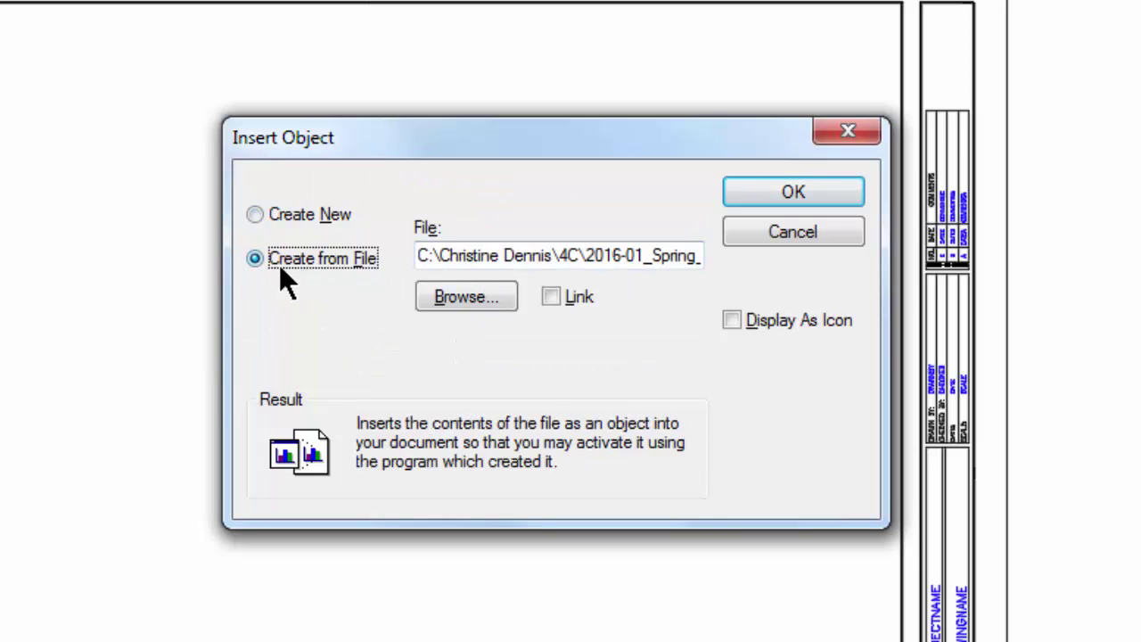
{"action": "left_click", "coordinate": [474, 298]}
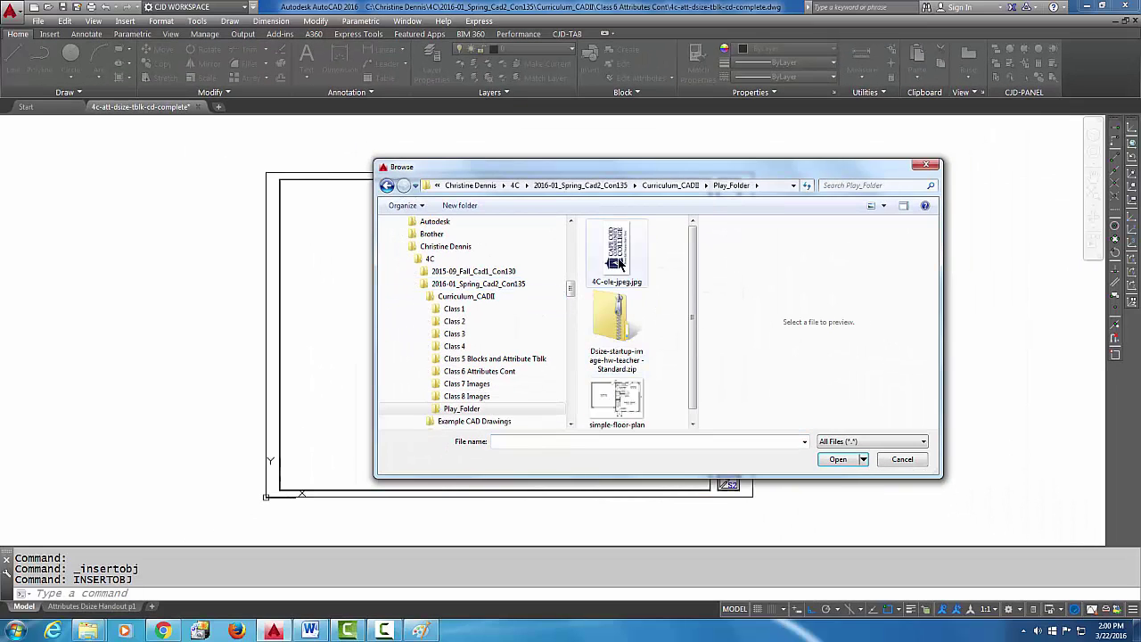
{"action": "left_click", "coordinate": [616, 260]}
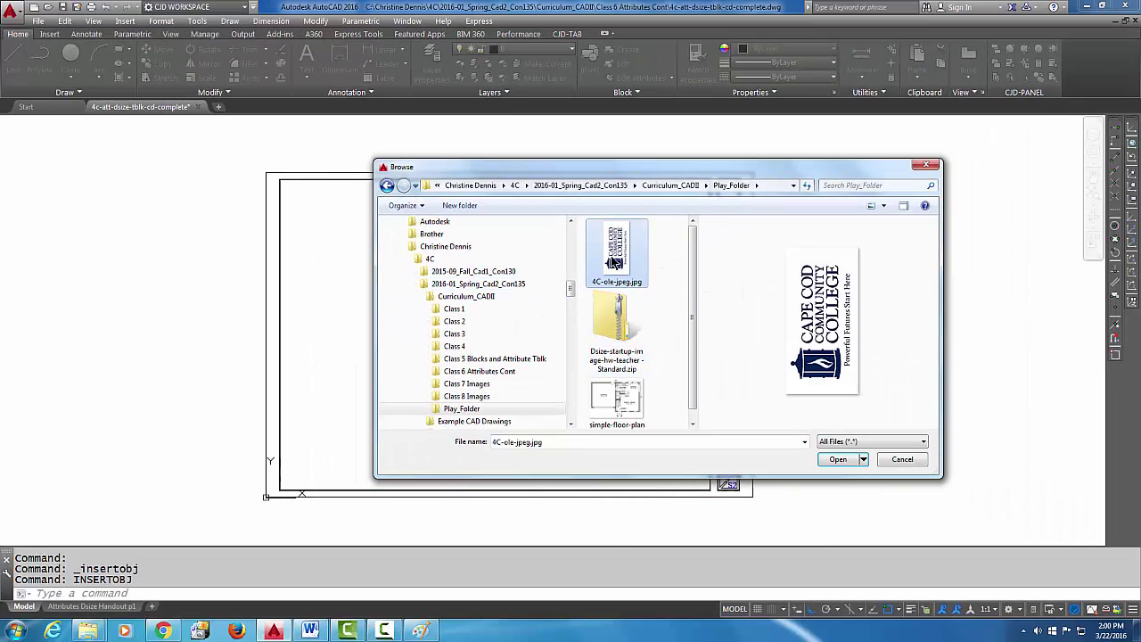
{"action": "left_click", "coordinate": [838, 462]}
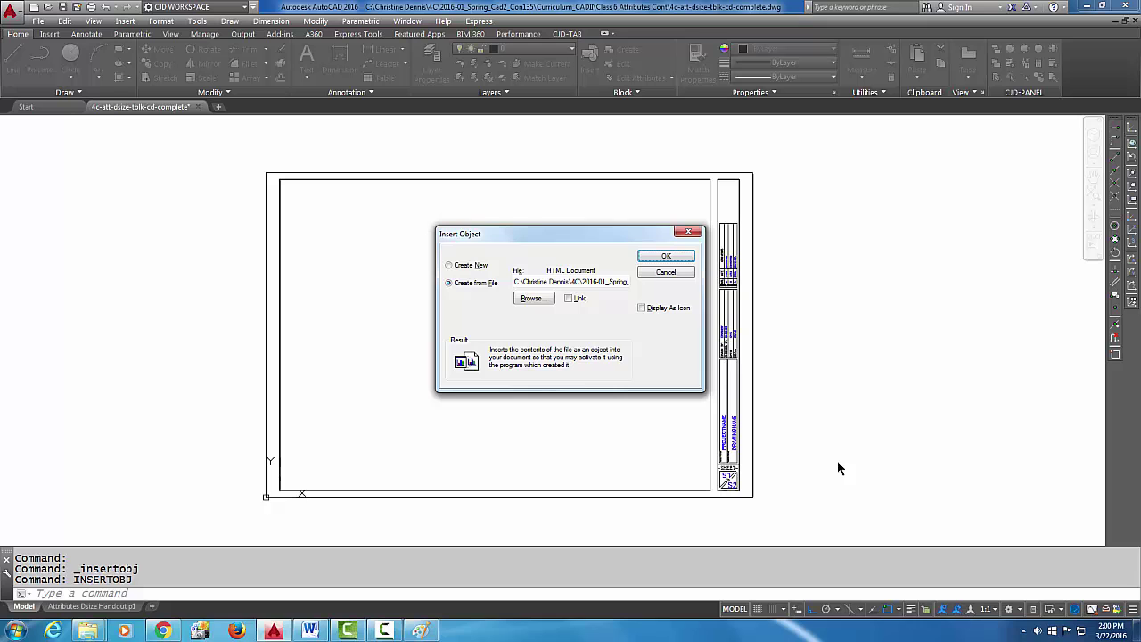
Step: Insert the chosen logo file as an object and move it horizontally to just outside the sheet's title block side
{"action": "left_click", "coordinate": [654, 257]}
{"action": "middle_click_drag", "start_coordinate": [190, 293], "coordinate": [341, 312]}
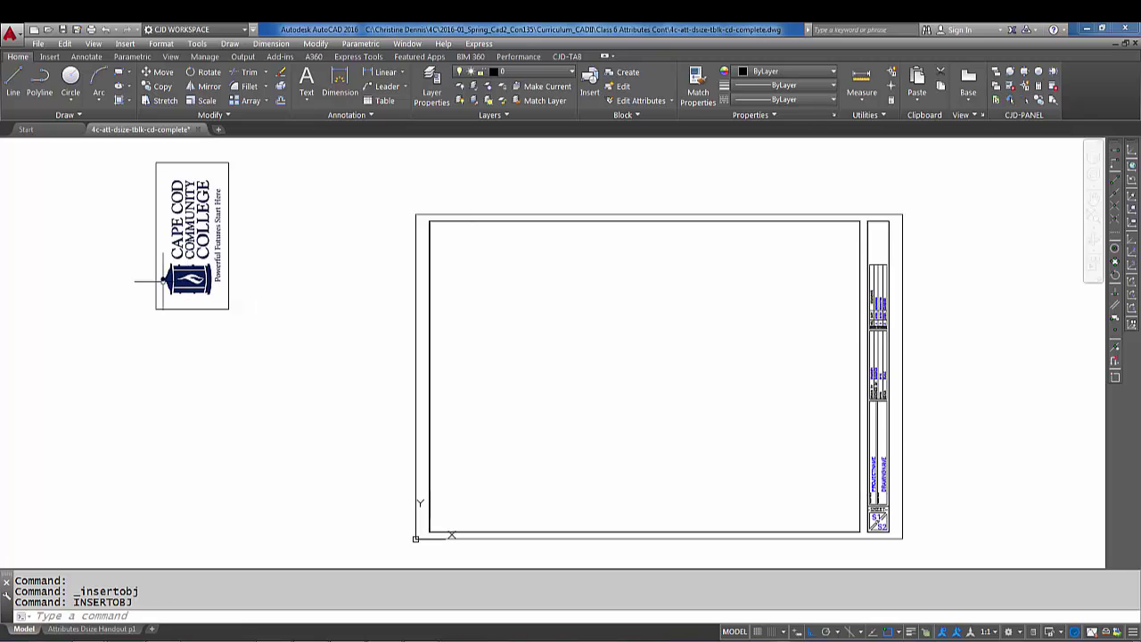
{"action": "left_click", "coordinate": [158, 72]}
{"action": "left_click", "coordinate": [158, 184]}
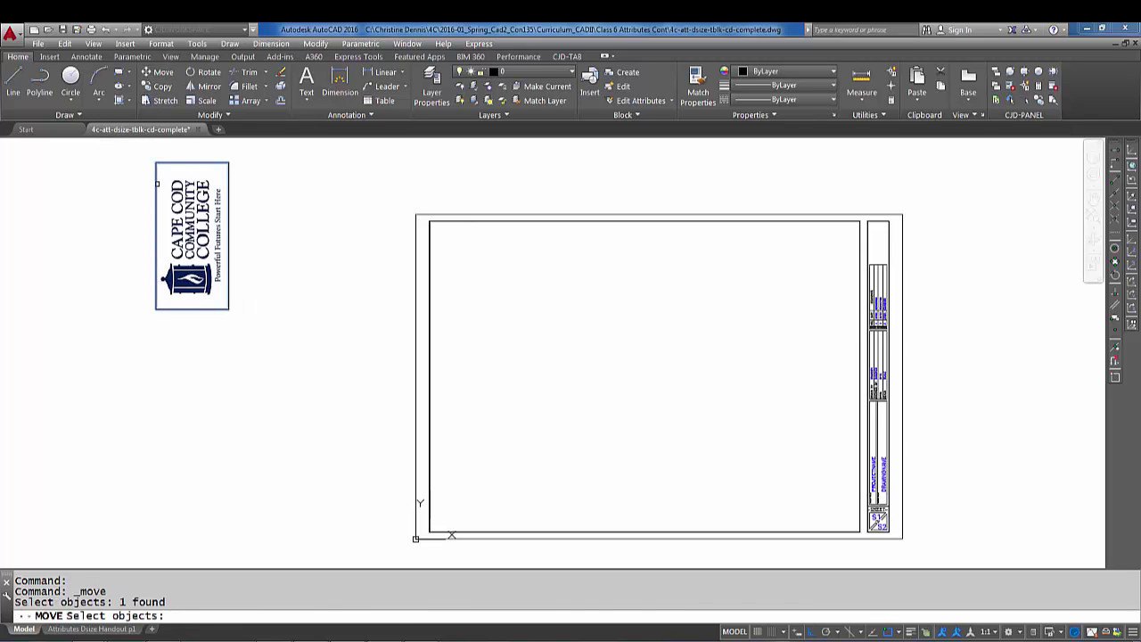
{"action": "key", "text": "Return"}
{"action": "left_click", "coordinate": [157, 308]}
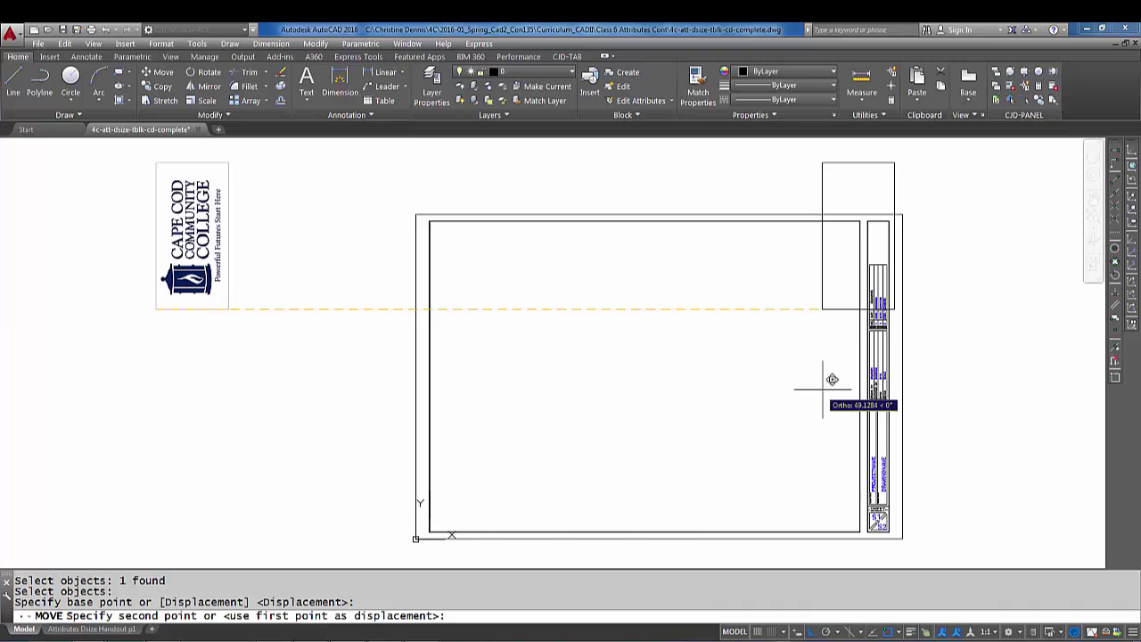
{"action": "left_click", "coordinate": [923, 312]}
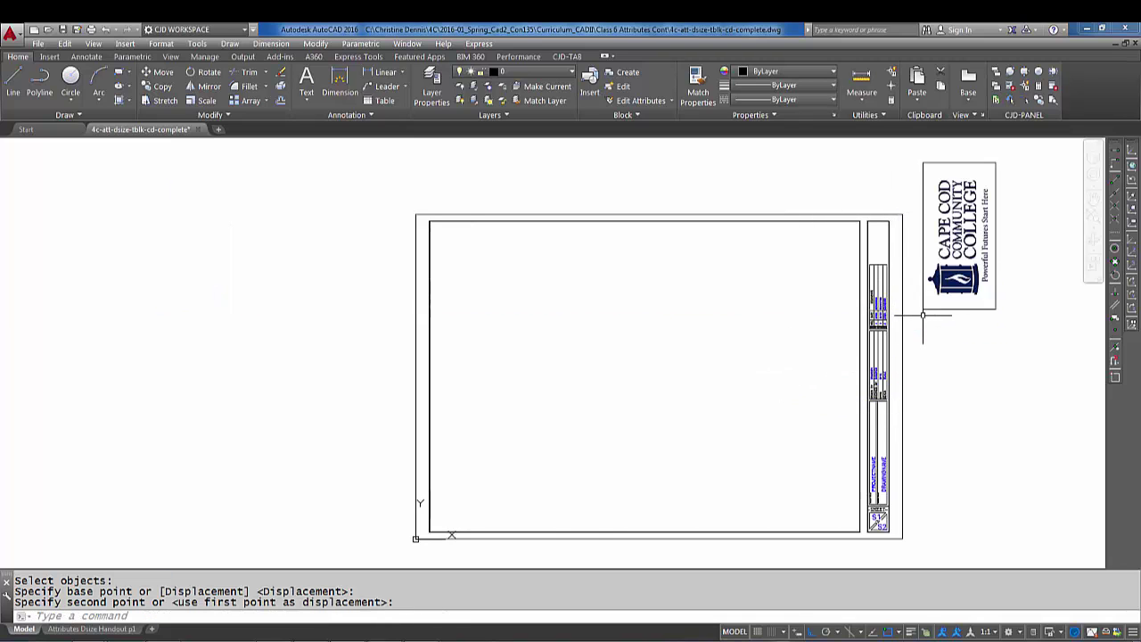
Step: Turn Ortho off and shrink the logo from its upper-right corner until it is about as wide as the title block
{"action": "mouse_move", "coordinate": [769, 360]}
{"action": "middle_mouse_down"}
{"action": "mouse_move", "coordinate": [512, 366]}
{"action": "mouse_move", "coordinate": [486, 382]}
{"action": "middle_mouse_up"}
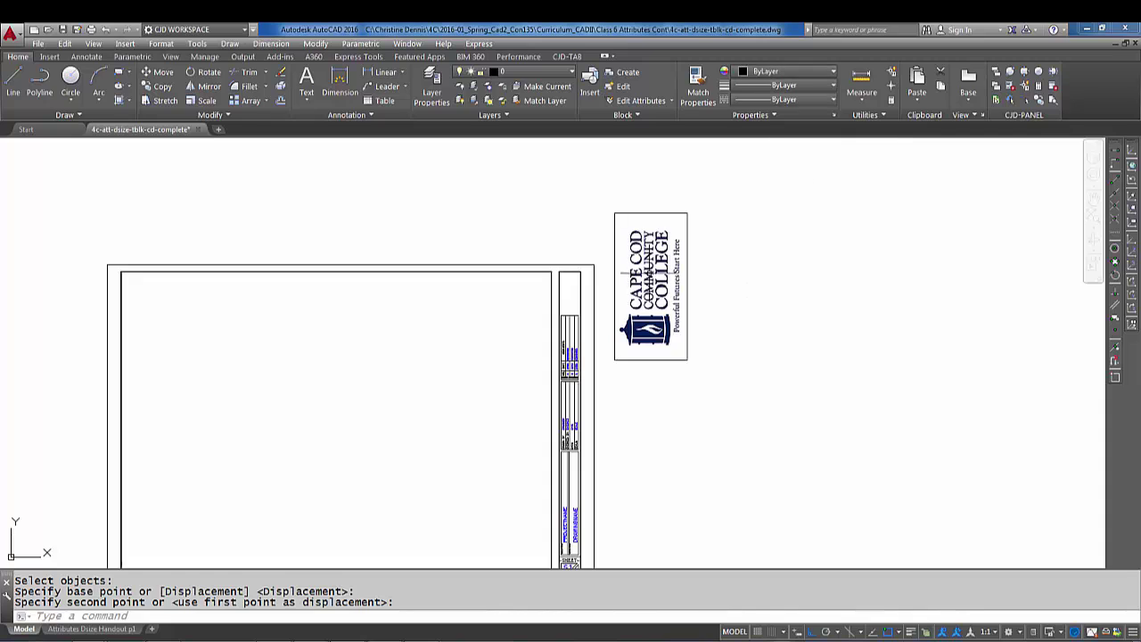
{"action": "left_click", "coordinate": [653, 215]}
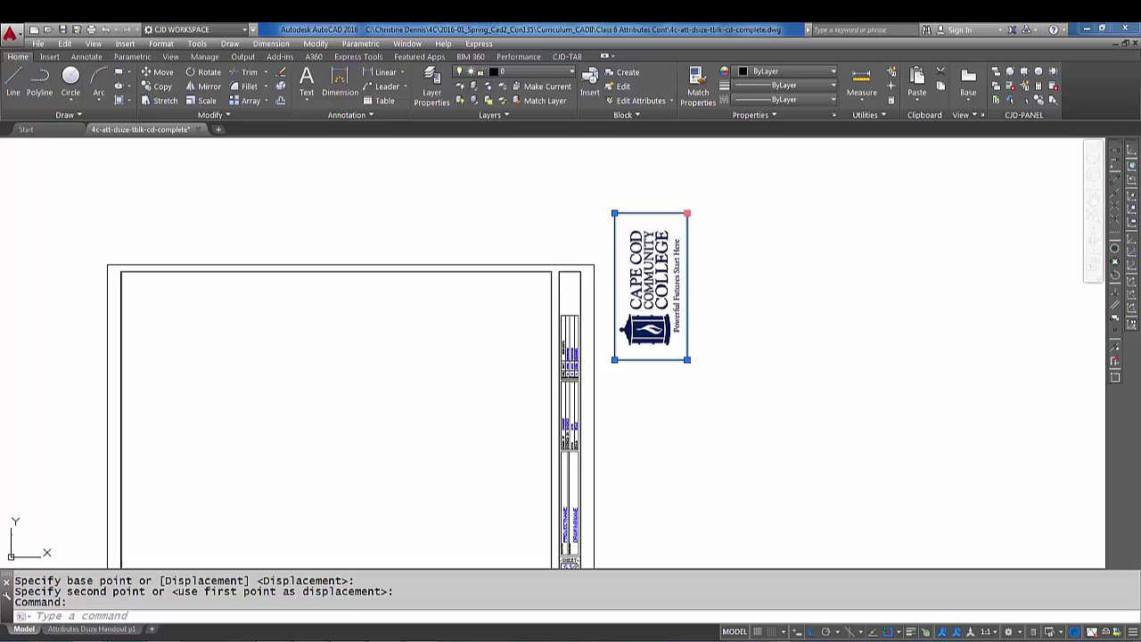
{"action": "left_click", "coordinate": [687, 214]}
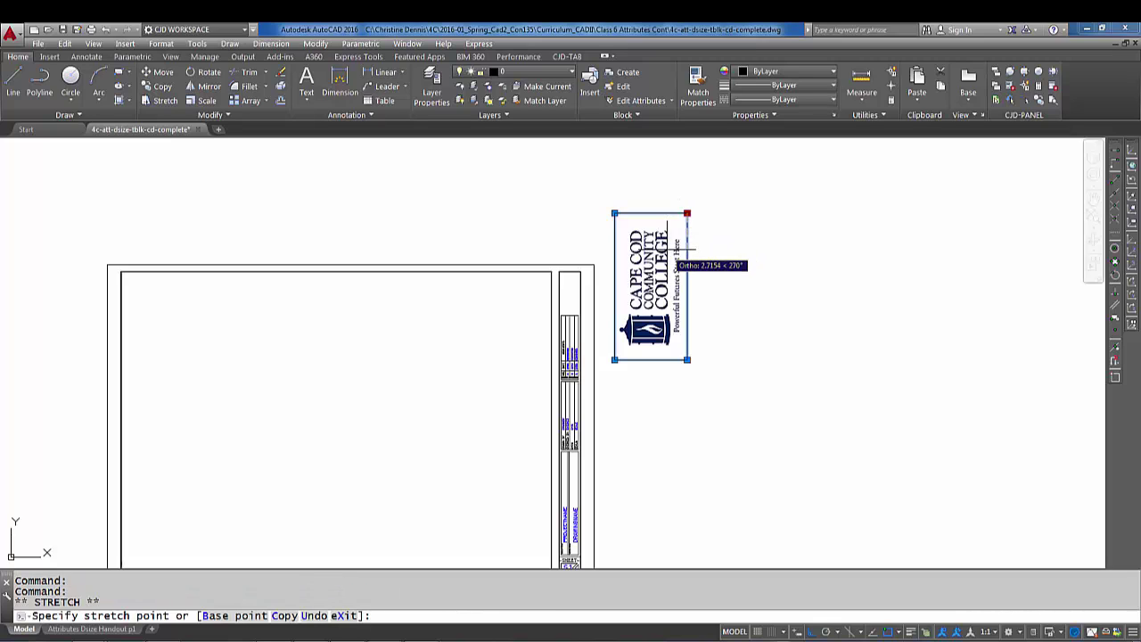
{"action": "key", "text": "F8"}
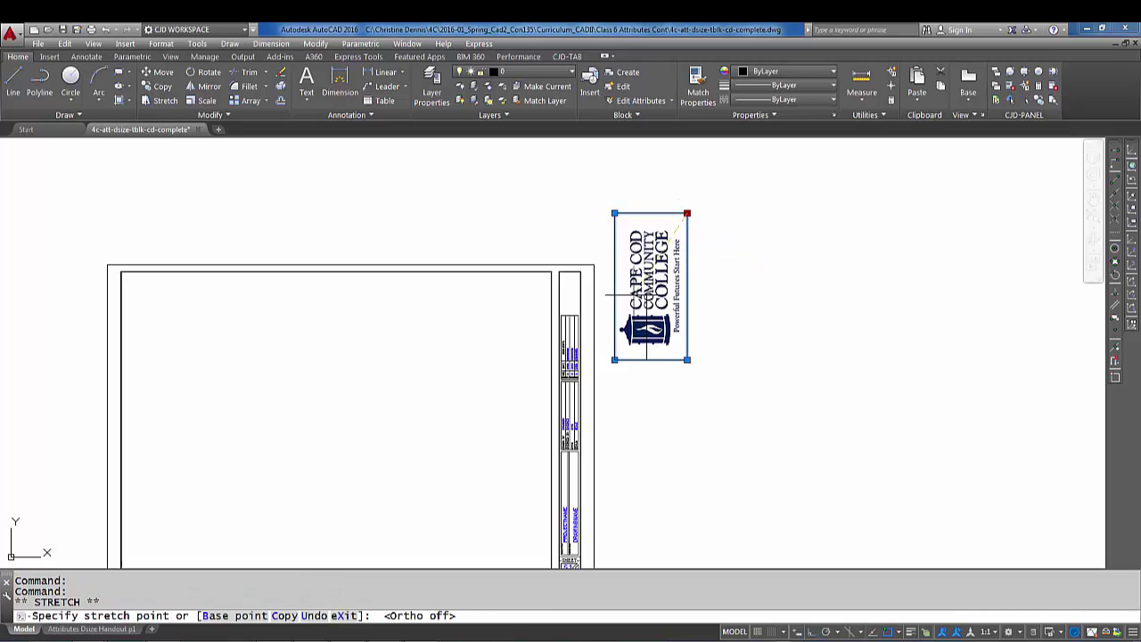
{"action": "left_click", "coordinate": [648, 296]}
{"action": "scroll", "coordinate": [647, 296], "scroll_direction": "up", "scroll_amount": 2}
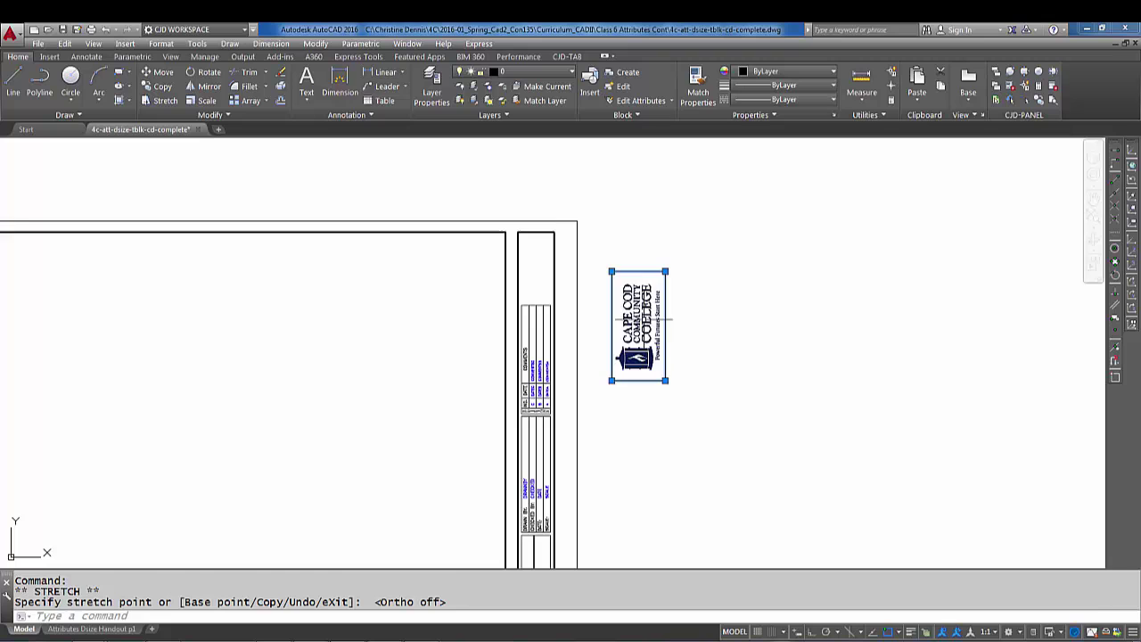
{"action": "left_click", "coordinate": [665, 271]}
{"action": "middle_click_drag", "start_coordinate": [590, 330], "coordinate": [668, 337]}
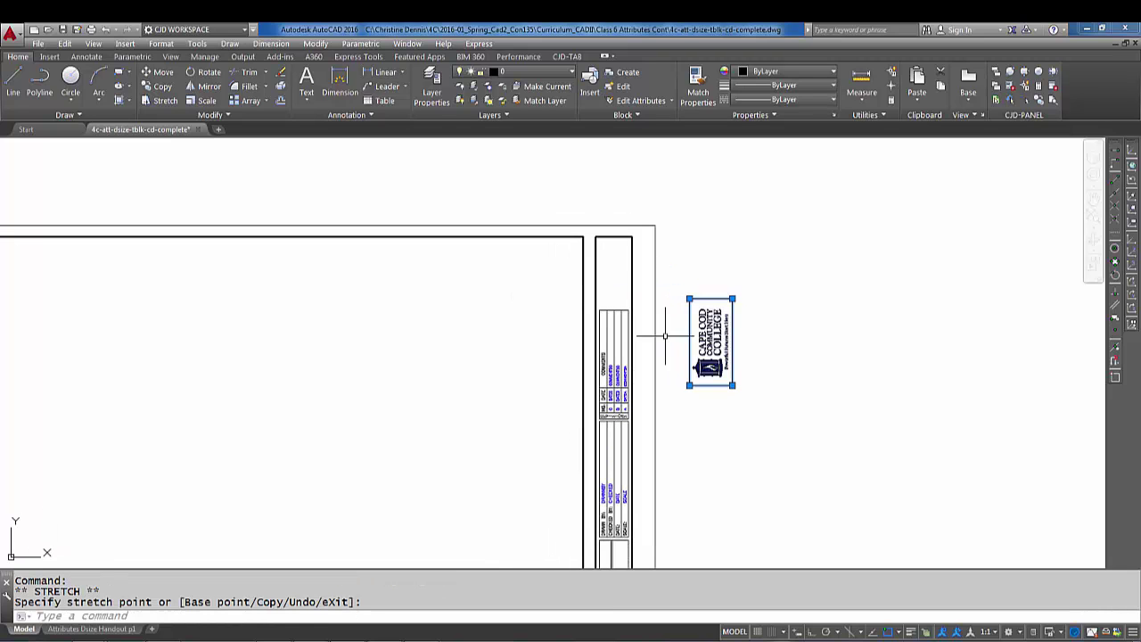
{"action": "left_click", "coordinate": [726, 309]}
Step: Move the logo by its lower-left corner into the title block's empty top cell, with object snap turned off for free placement
{"action": "left_click", "coordinate": [161, 72]}
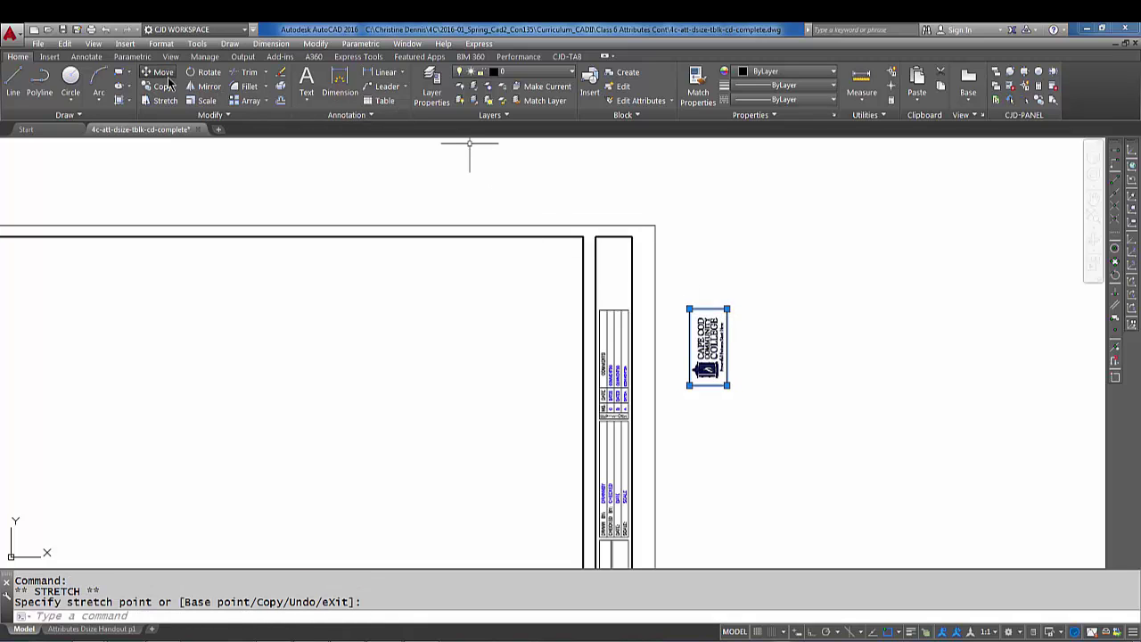
{"action": "left_click", "coordinate": [689, 385]}
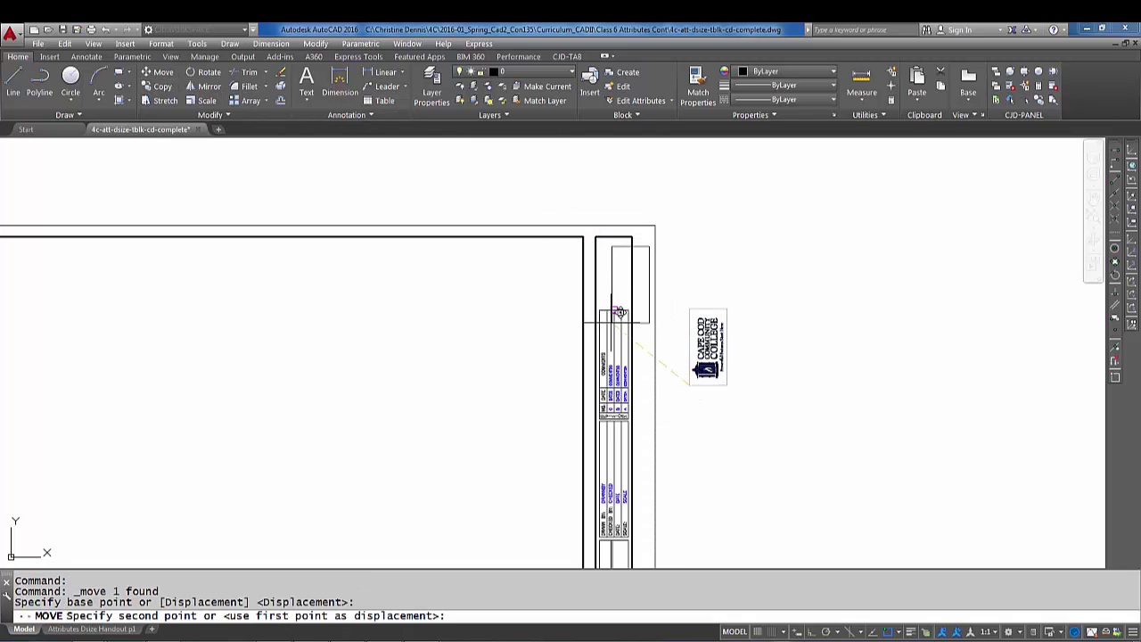
{"action": "scroll", "coordinate": [619, 311], "scroll_direction": "up", "scroll_amount": 4}
{"action": "scroll", "coordinate": [606, 276], "scroll_direction": "down", "scroll_amount": 2}
{"action": "middle_click_drag", "start_coordinate": [616, 303], "coordinate": [652, 369]}
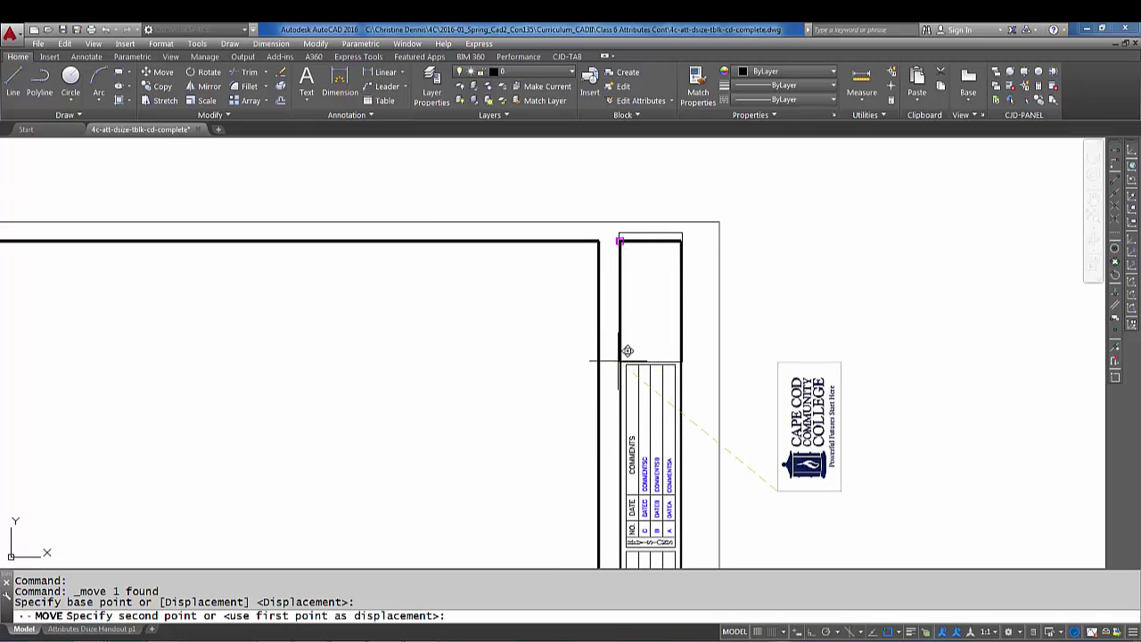
{"action": "key", "text": "F3"}
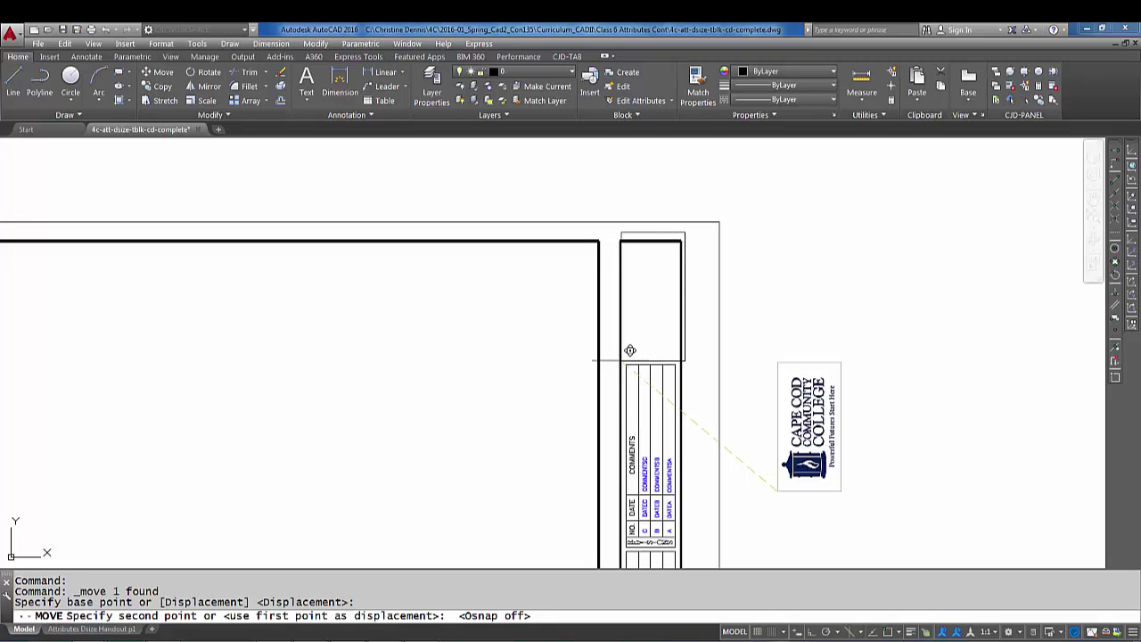
{"action": "left_click", "coordinate": [623, 361]}
Step: Shrink the logo slightly from its upper-right corner to match the width of the title block's top cell
{"action": "left_click", "coordinate": [687, 268]}
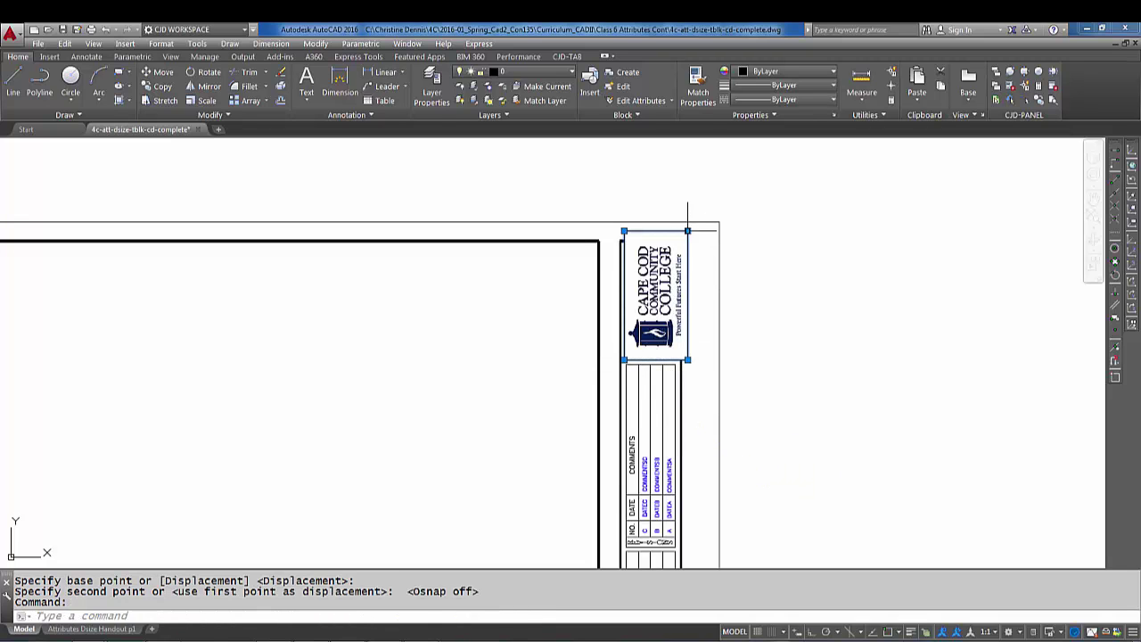
{"action": "left_click", "coordinate": [688, 232]}
{"action": "left_click", "coordinate": [684, 239]}
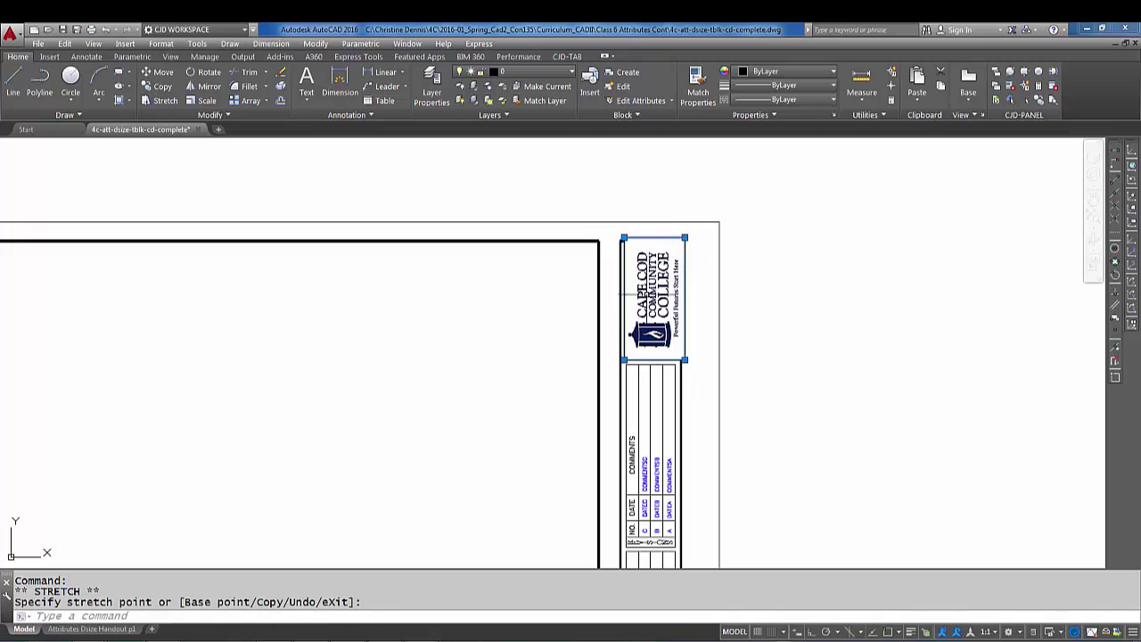
{"action": "left_click", "coordinate": [624, 360]}
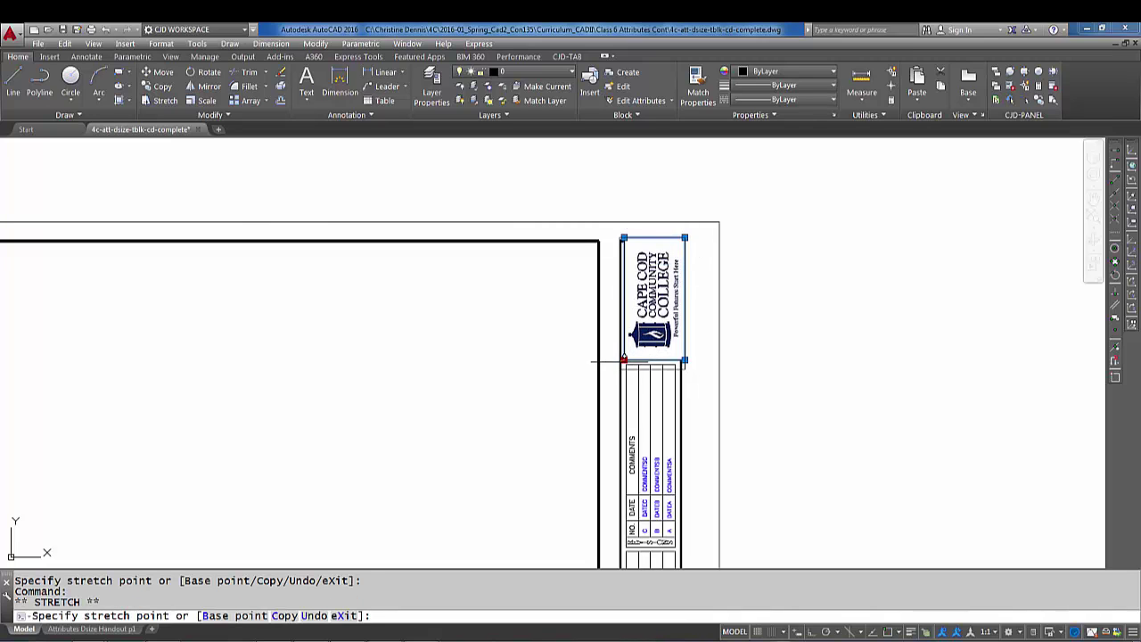
{"action": "key", "text": "Escape"}
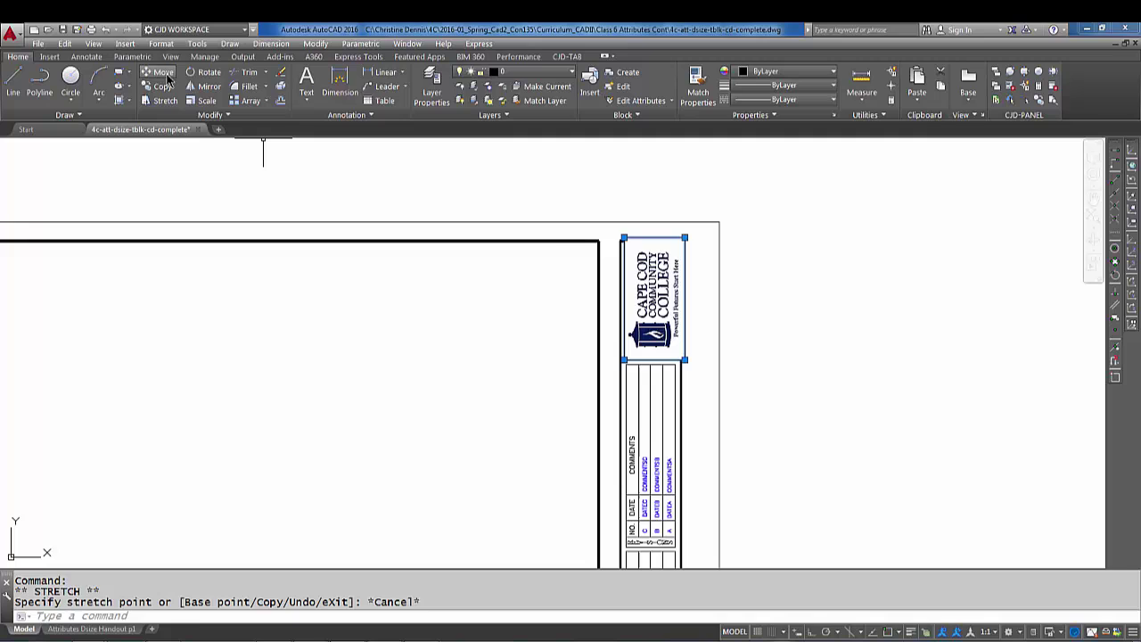
Step: Nudge the logo slightly left and down so it sits within the borders of the title block's top cell
{"action": "left_click", "coordinate": [158, 72]}
{"action": "left_click", "coordinate": [623, 343]}
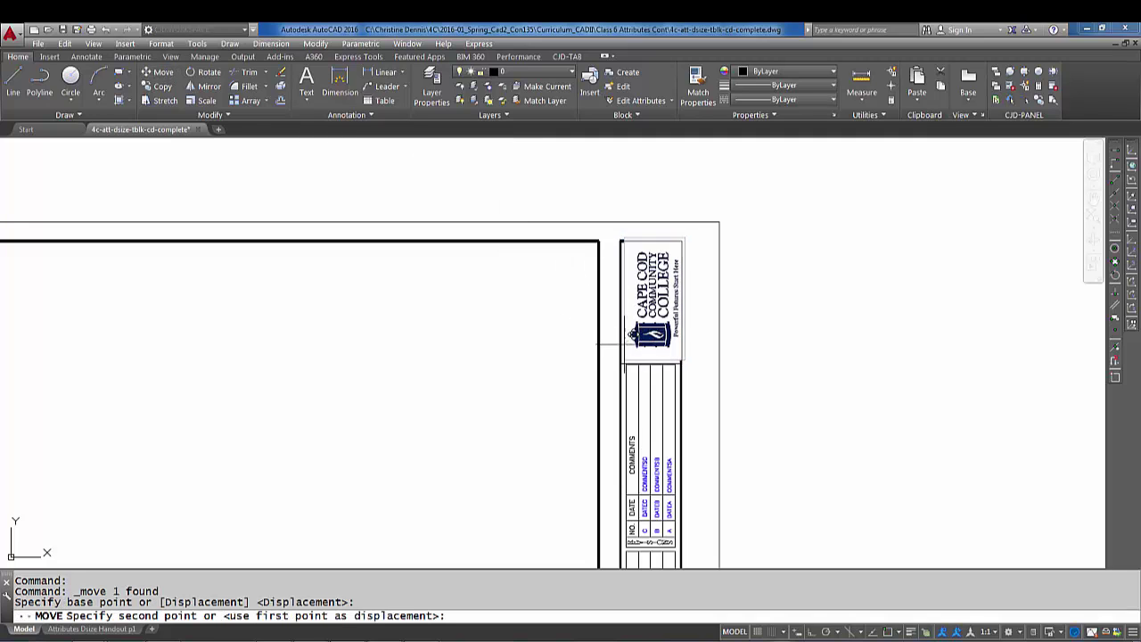
{"action": "key", "text": "Escape"}
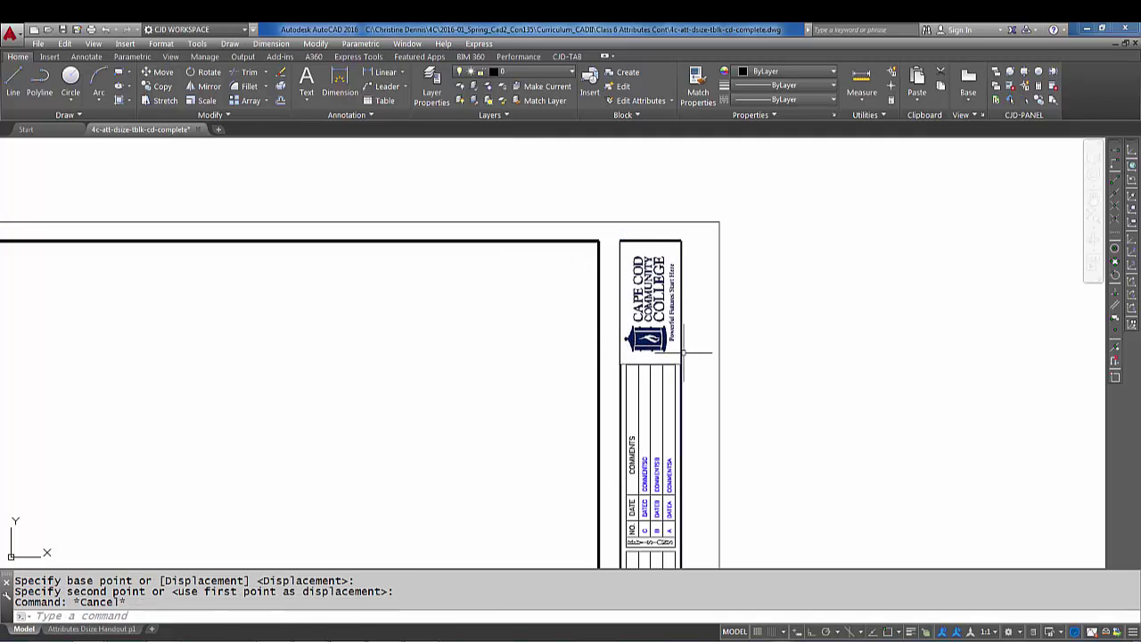
Step: Fine-tune the logo's size by pulling its upper-right corner slightly inside the cell's thick border
{"action": "scroll", "coordinate": [607, 312], "scroll_direction": "up", "scroll_amount": 1}
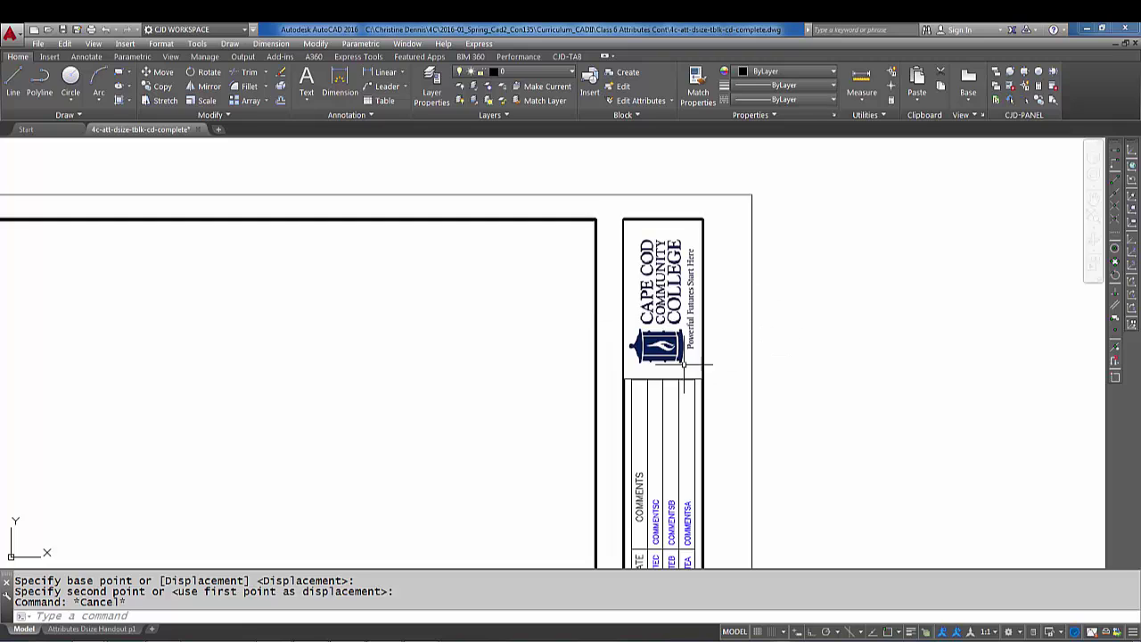
{"action": "scroll", "coordinate": [678, 331], "scroll_direction": "up", "scroll_amount": 1}
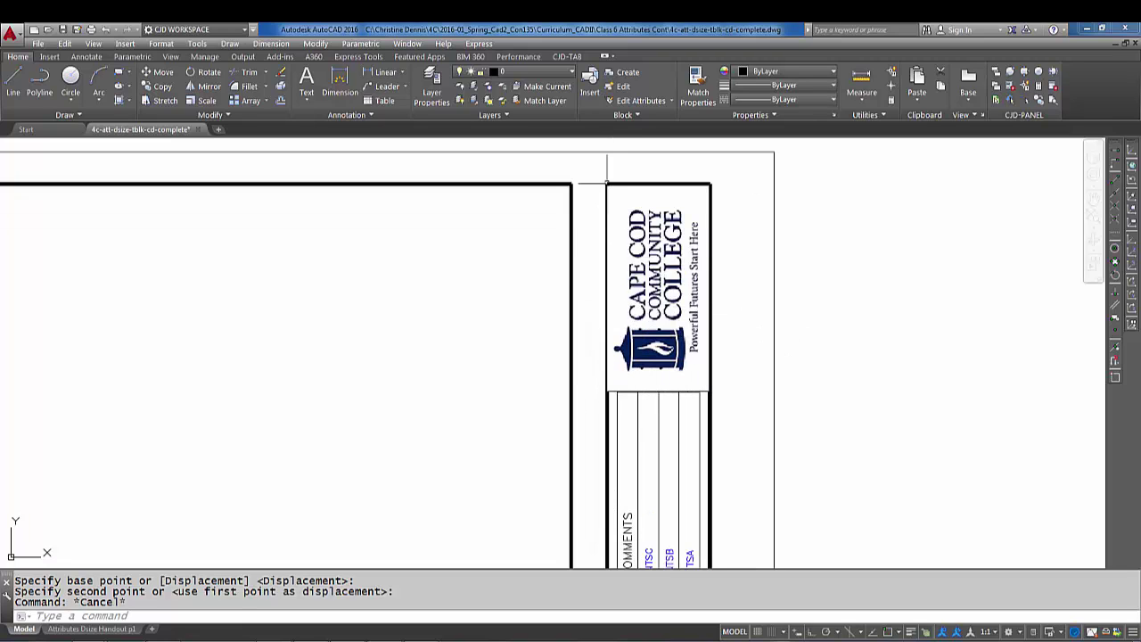
{"action": "left_click", "coordinate": [607, 330]}
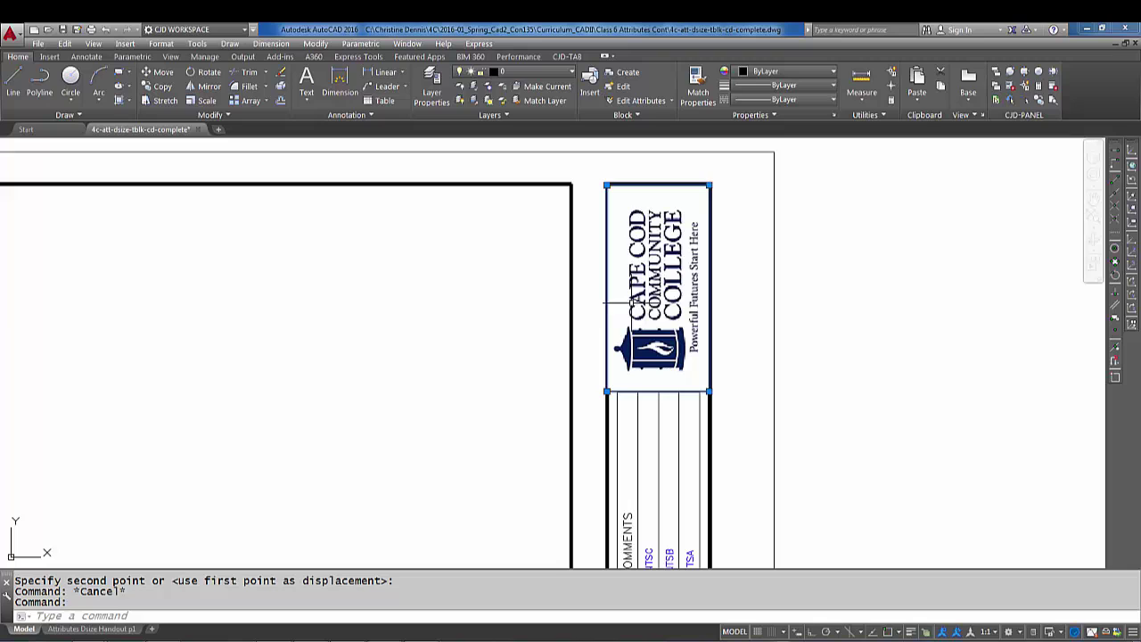
{"action": "left_click", "coordinate": [709, 185]}
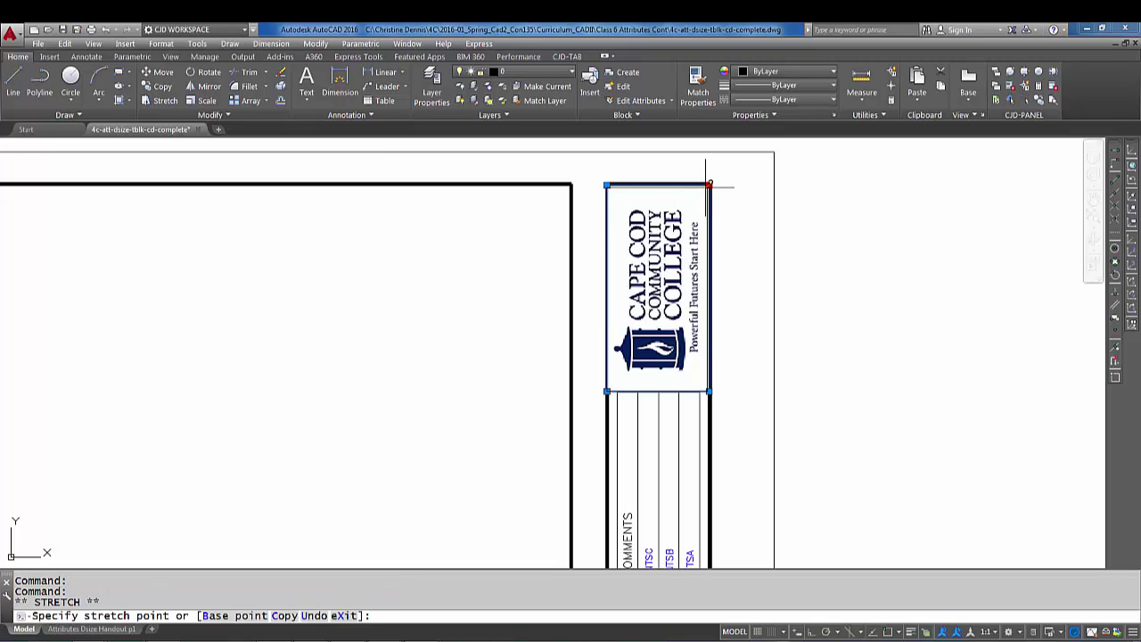
{"action": "key", "text": "Escape"}
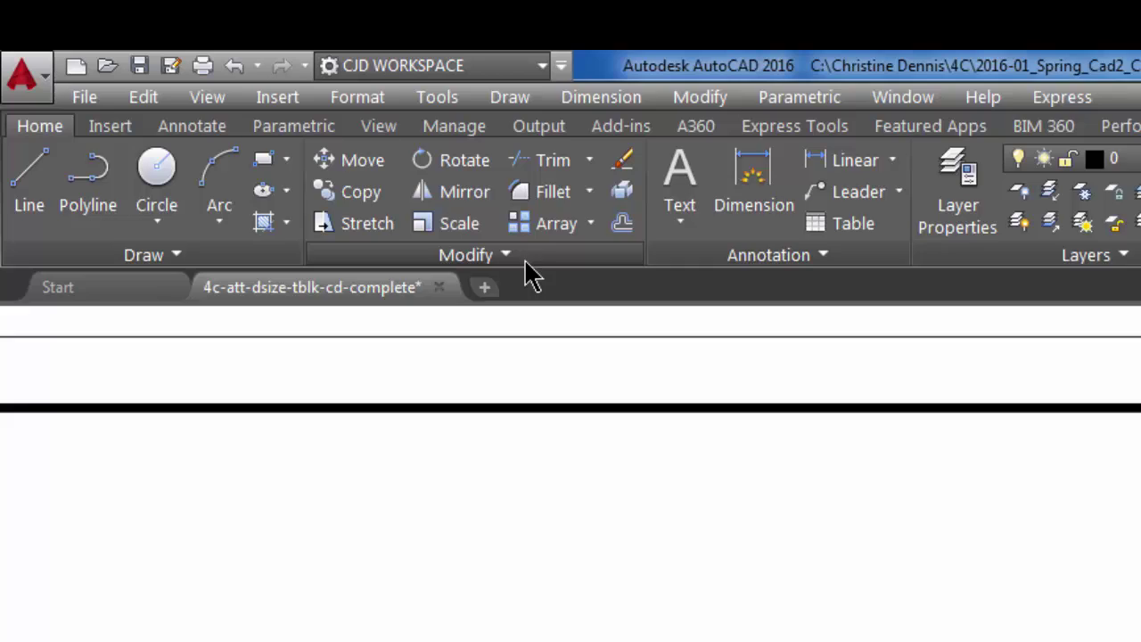
Step: Send the logo to the back of the draw order, behind the title block's border lines
{"action": "left_click", "coordinate": [223, 114]}
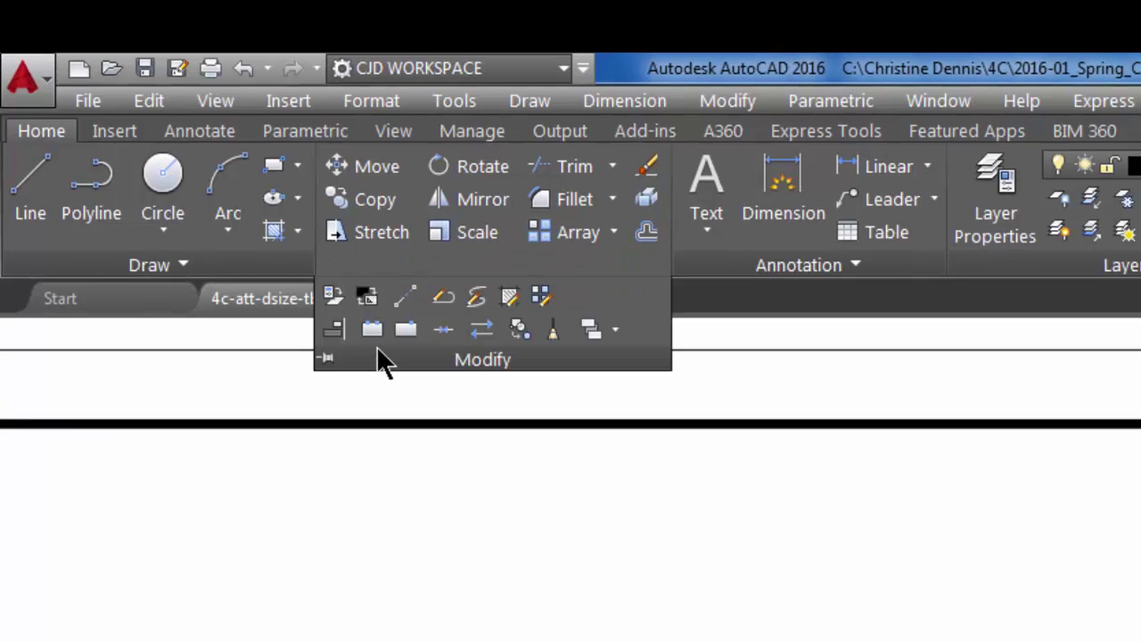
{"action": "left_click", "coordinate": [614, 330]}
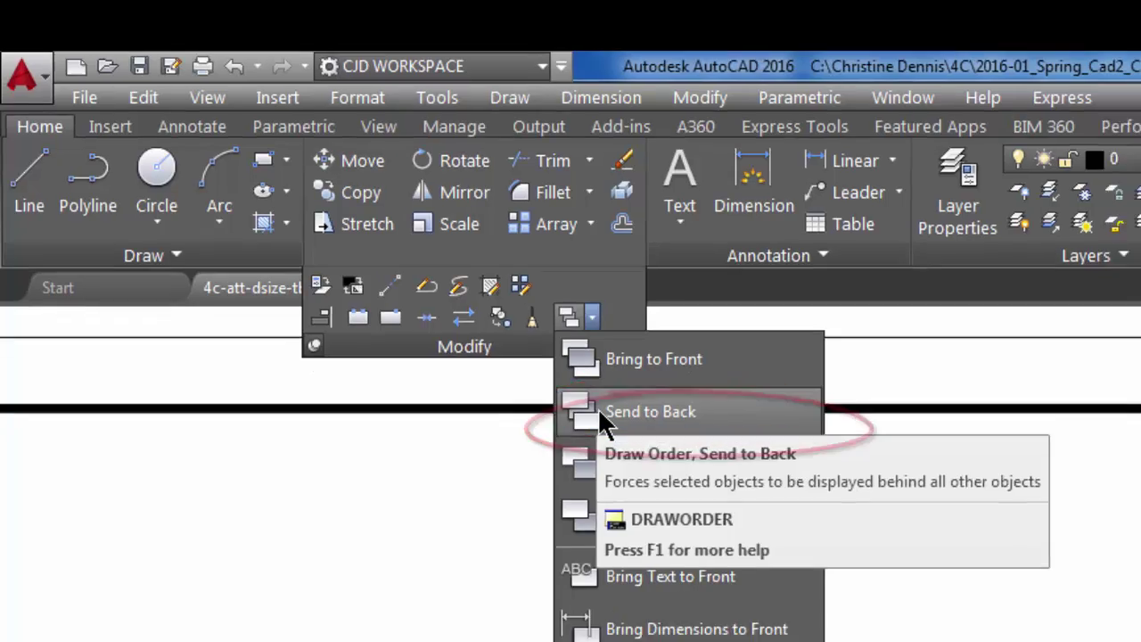
{"action": "left_click", "coordinate": [624, 427]}
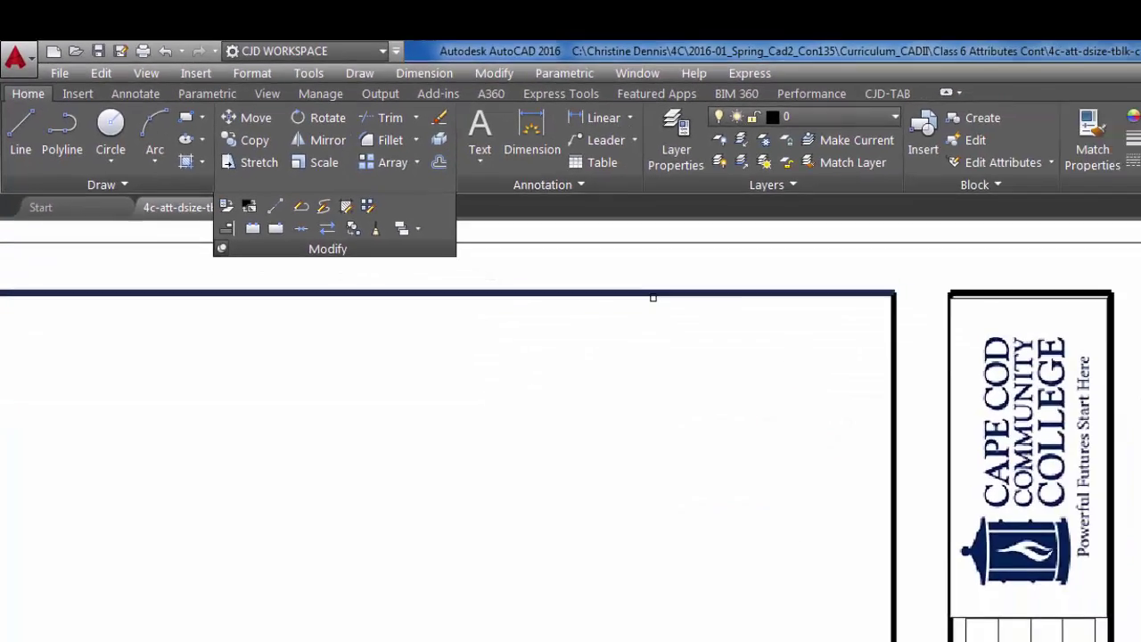
{"action": "left_click", "coordinate": [606, 220]}
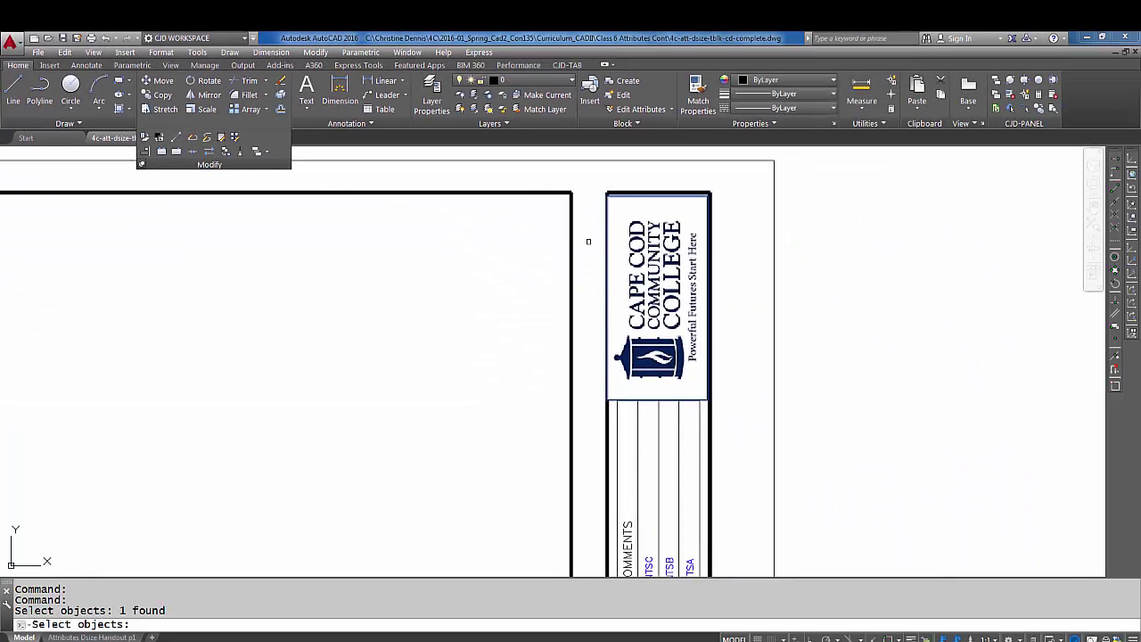
{"action": "key", "text": "Return"}
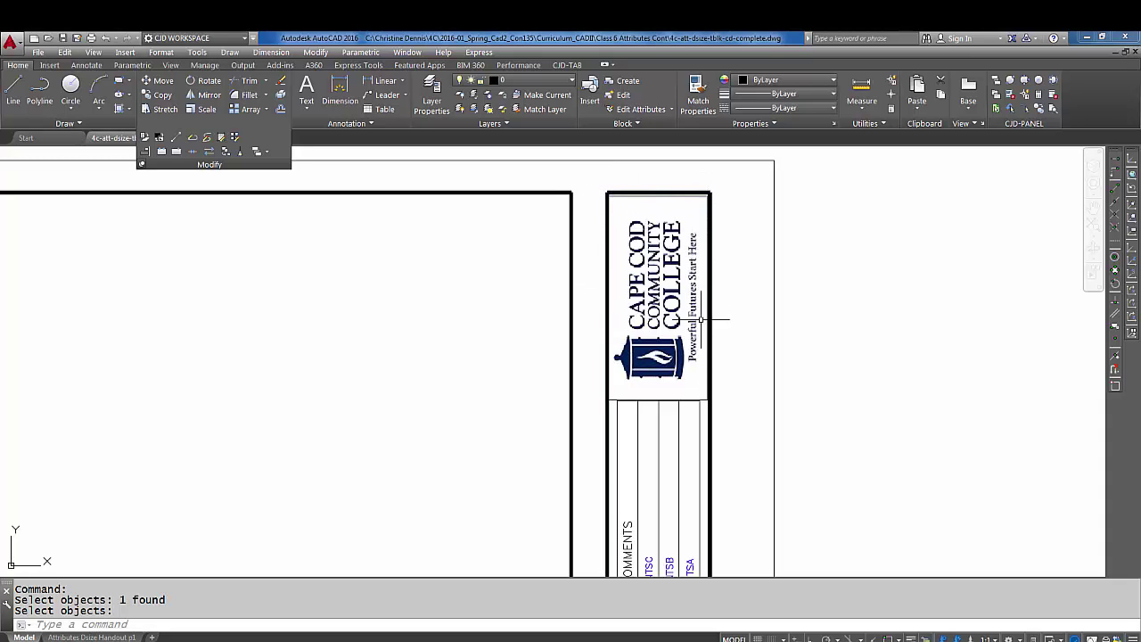
Step: Move the logo up slightly so its top edge is hidden under the cell's thick upper border
{"action": "scroll", "coordinate": [626, 202], "scroll_direction": "up", "scroll_amount": 1}
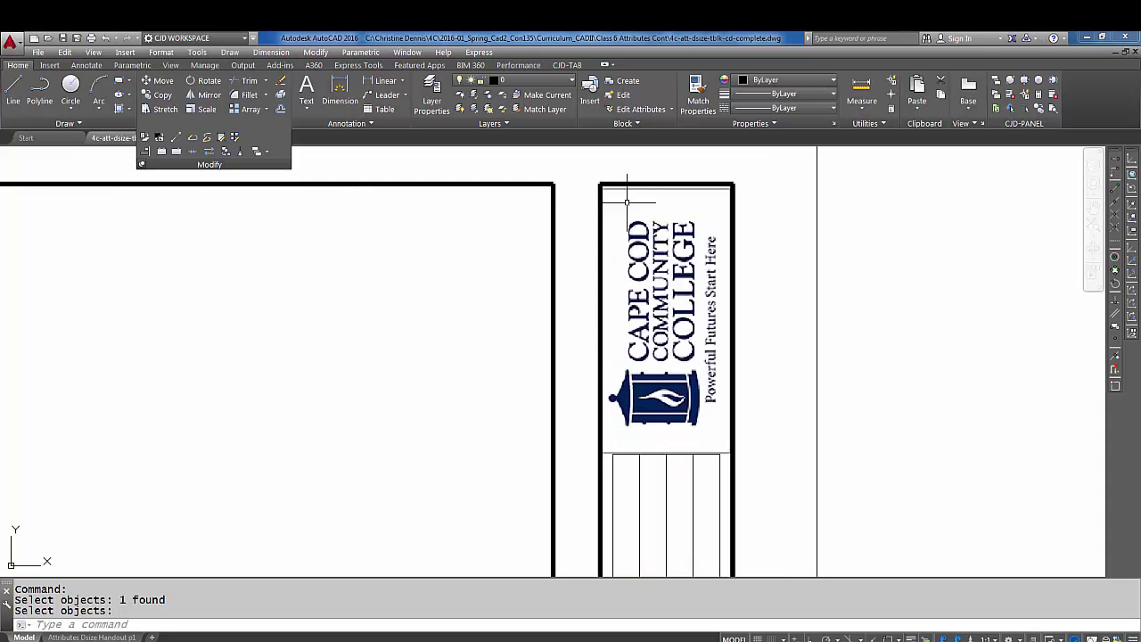
{"action": "left_click", "coordinate": [620, 188]}
{"action": "right_click", "coordinate": [630, 208]}
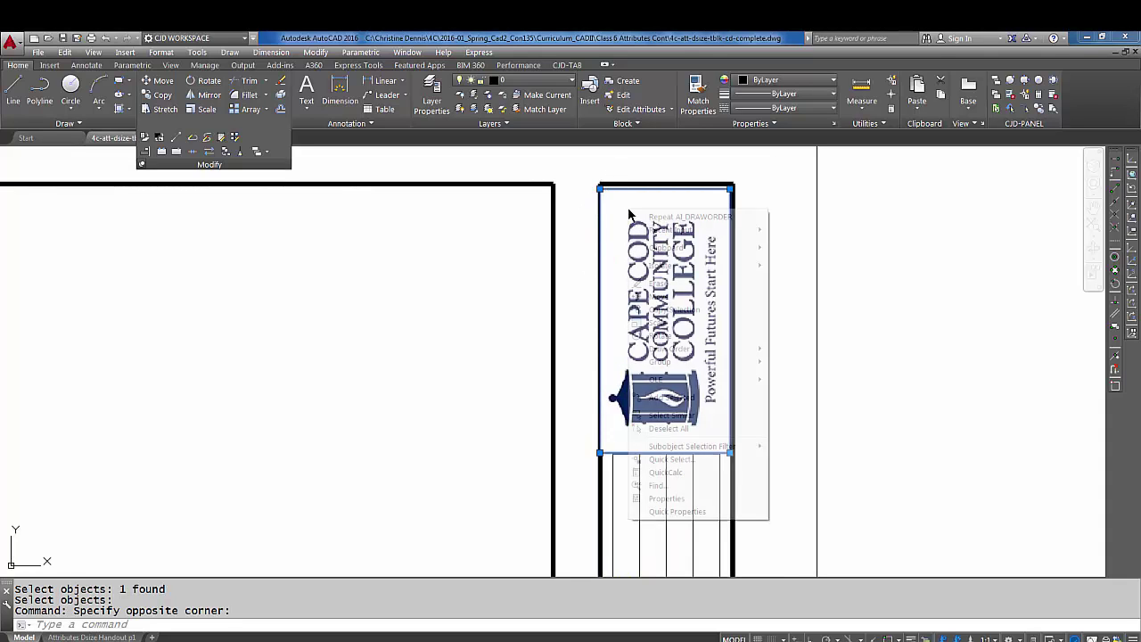
{"action": "left_click", "coordinate": [662, 299]}
{"action": "left_click", "coordinate": [632, 208]}
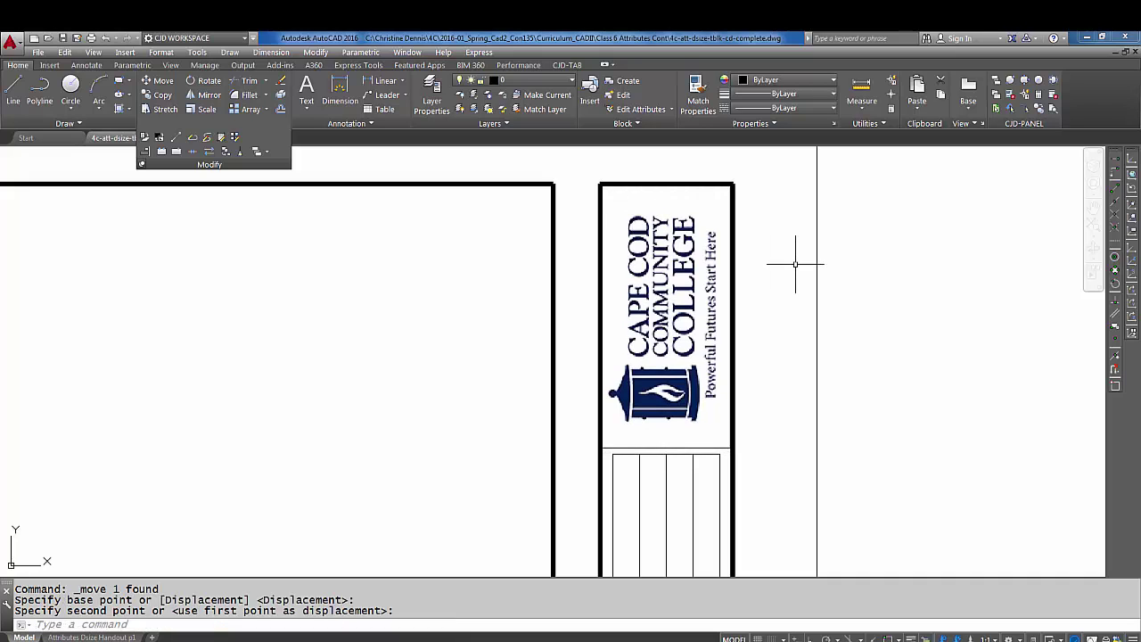
{"action": "key", "text": "Escape"}
Step: Save the title block drawing with the whole sheet in view
{"action": "scroll", "coordinate": [772, 255], "scroll_direction": "down", "scroll_amount": 6}
{"action": "middle_click_drag", "start_coordinate": [805, 324], "coordinate": [798, 264]}
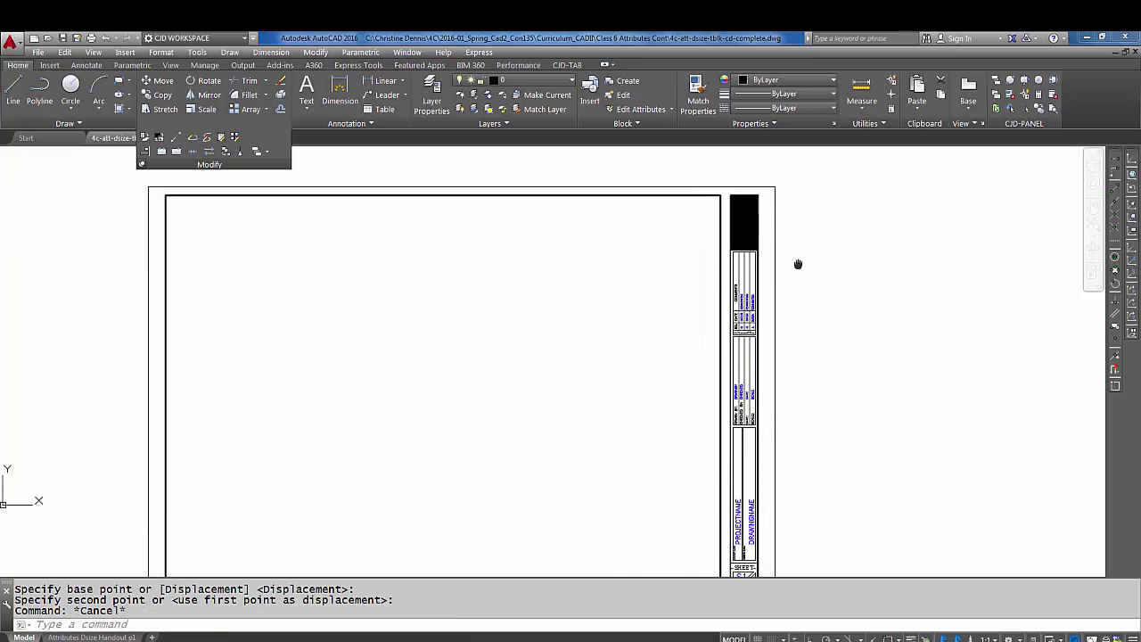
{"action": "scroll", "coordinate": [802, 277], "scroll_direction": "down", "scroll_amount": 1}
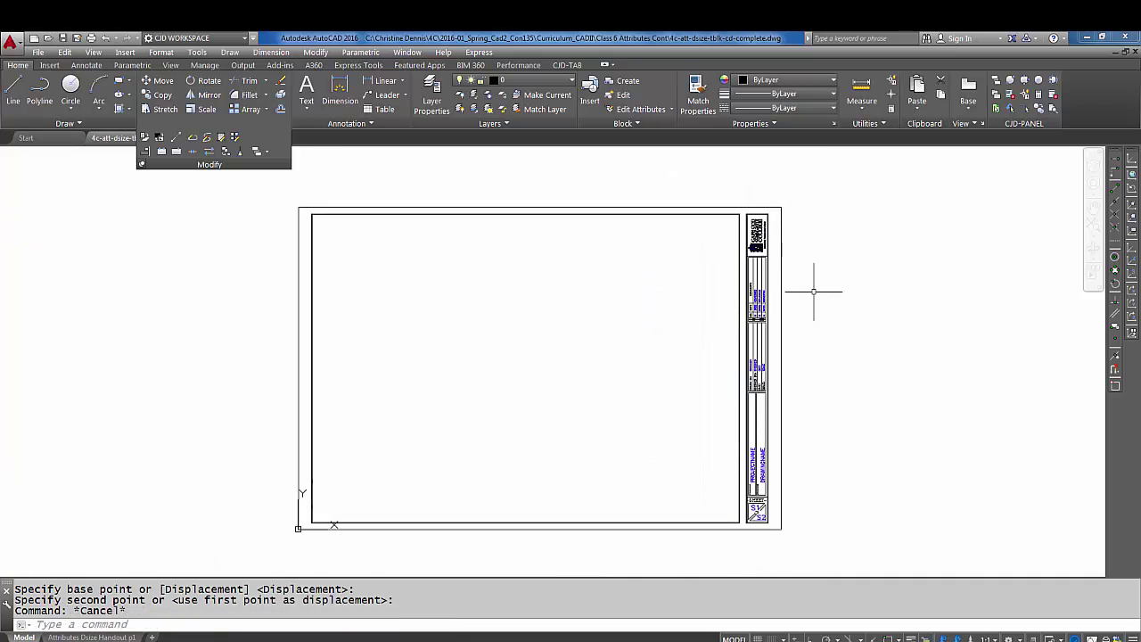
{"action": "left_click", "coordinate": [62, 40]}
Step: Check the drawing's file references with the XREF command for any link to the inserted logo, and close the list
{"action": "middle_click_drag", "start_coordinate": [535, 318], "coordinate": [509, 327]}
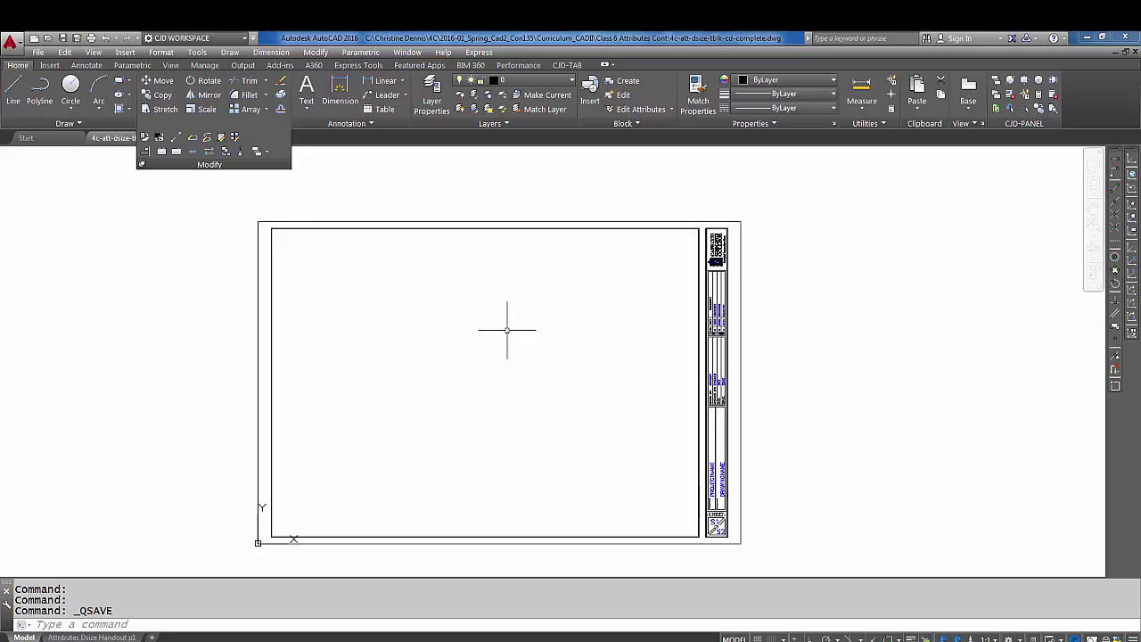
{"action": "middle_click_drag", "start_coordinate": [654, 288], "coordinate": [687, 284]}
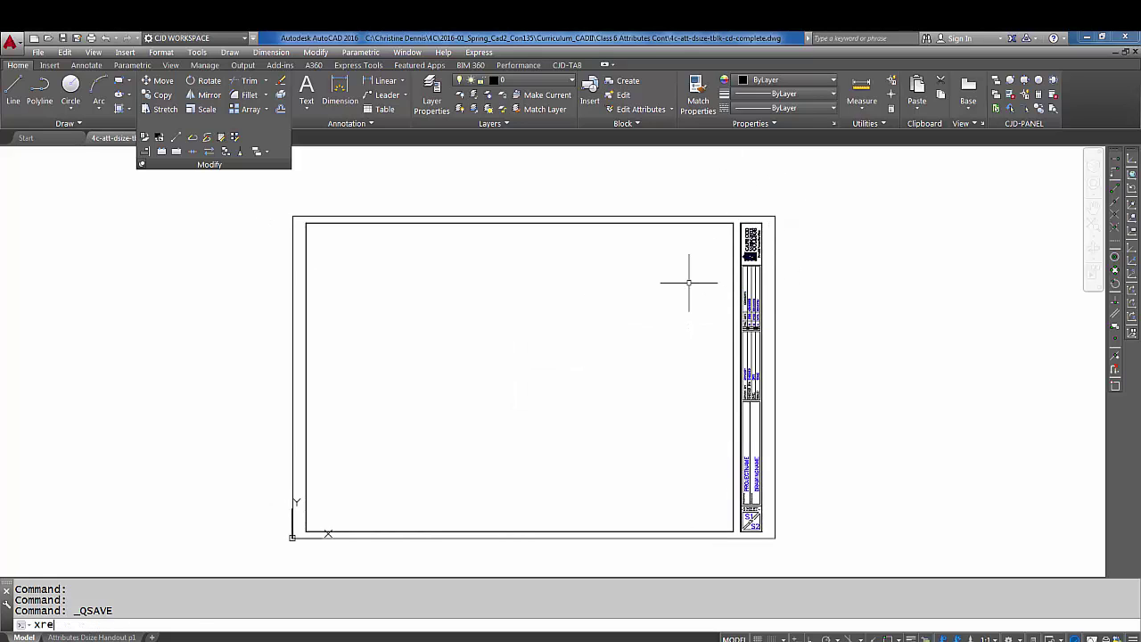
{"action": "key", "text": "Return"}
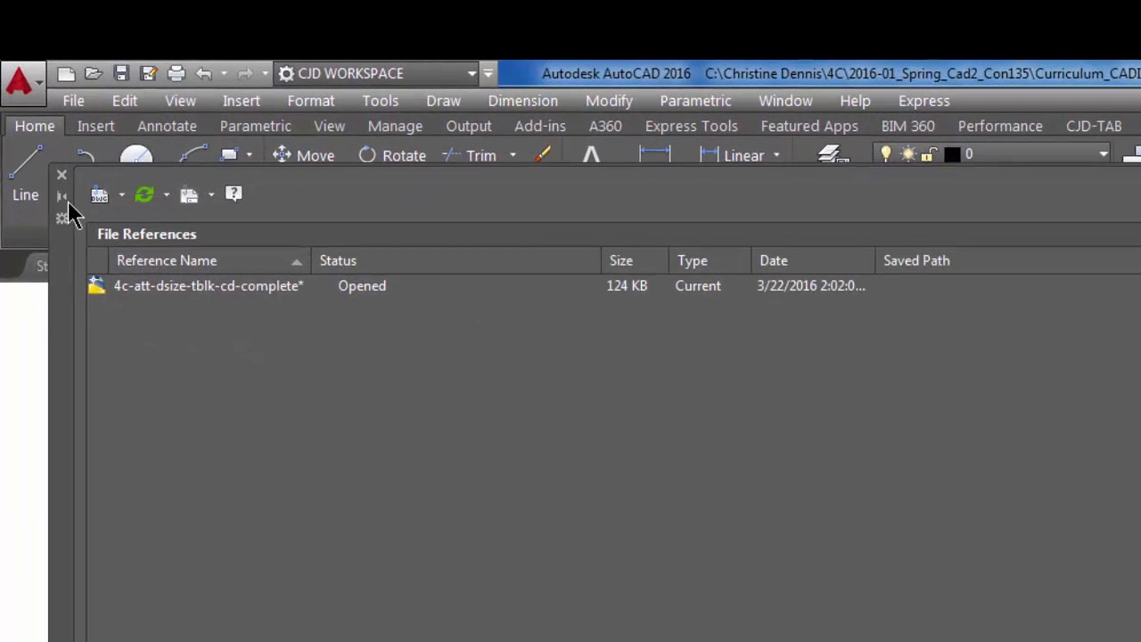
{"action": "left_click", "coordinate": [62, 175]}
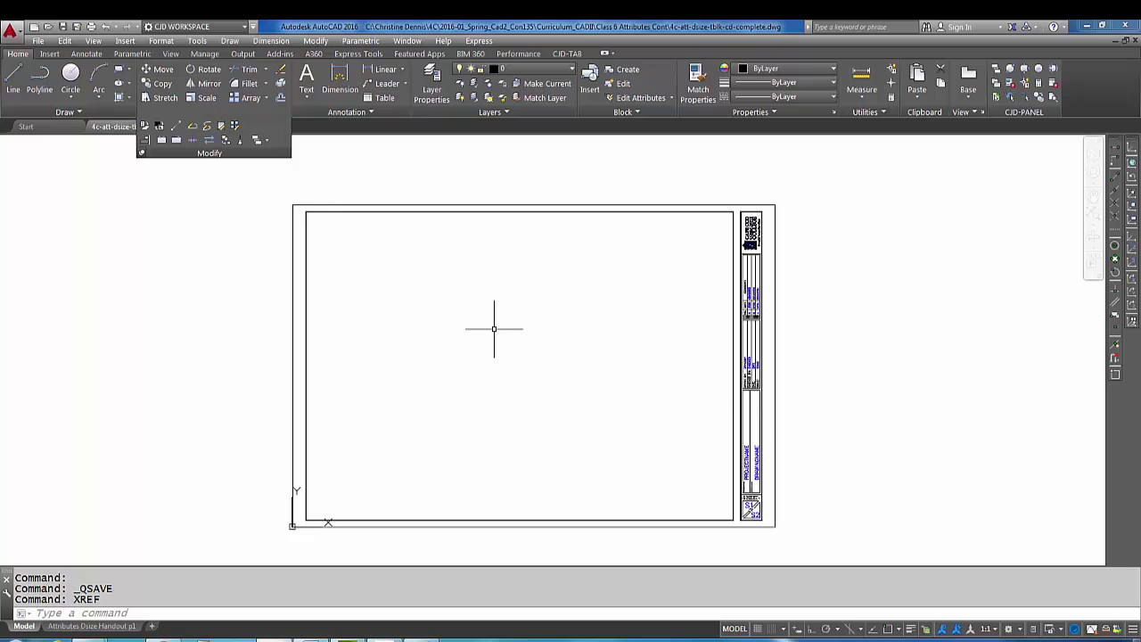